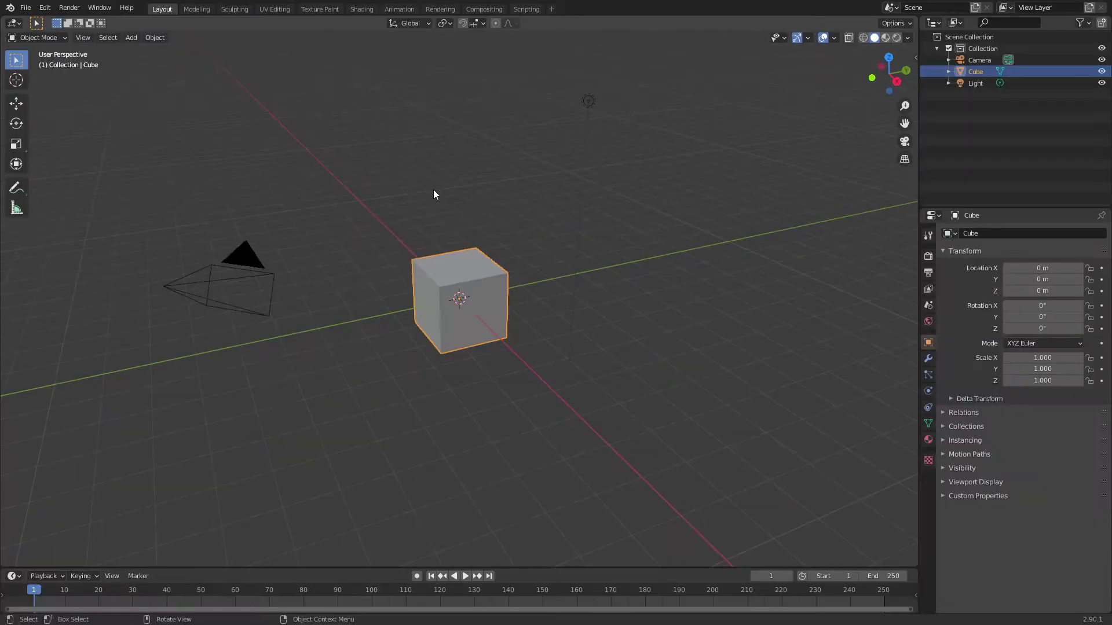
Delete the default cube and add a UV sphere at the origin.
{"action": "key", "text": "x"}
{"action": "left_click", "coordinate": [433, 190]}
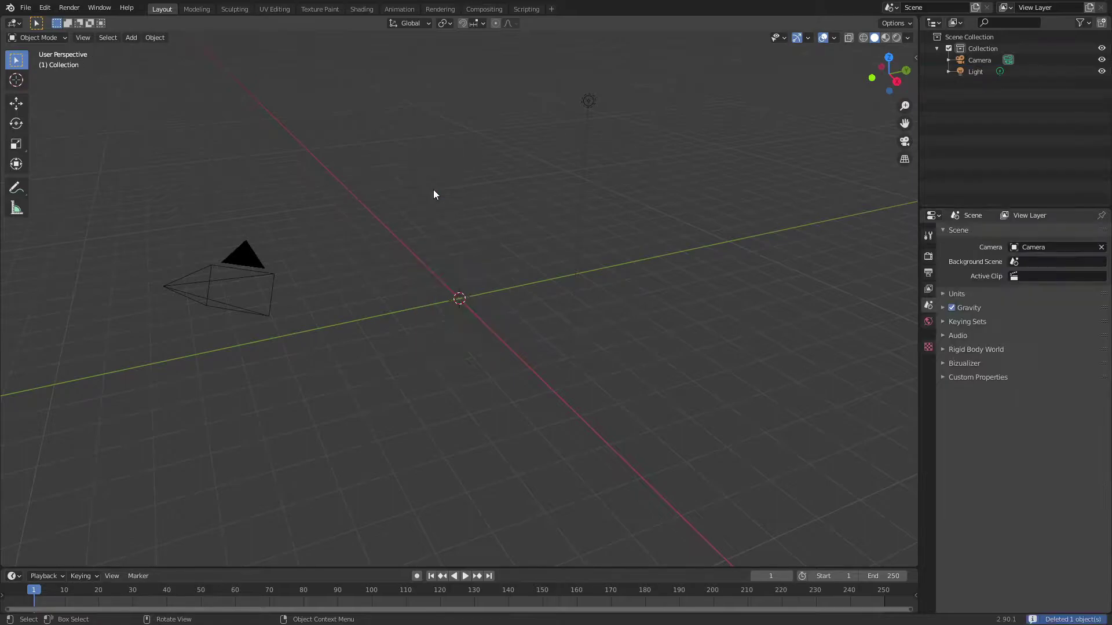
{"action": "key", "text": "shift+a"}
{"action": "mouse_move", "coordinate": [480, 242]}
{"action": "left_click", "coordinate": [533, 273]}
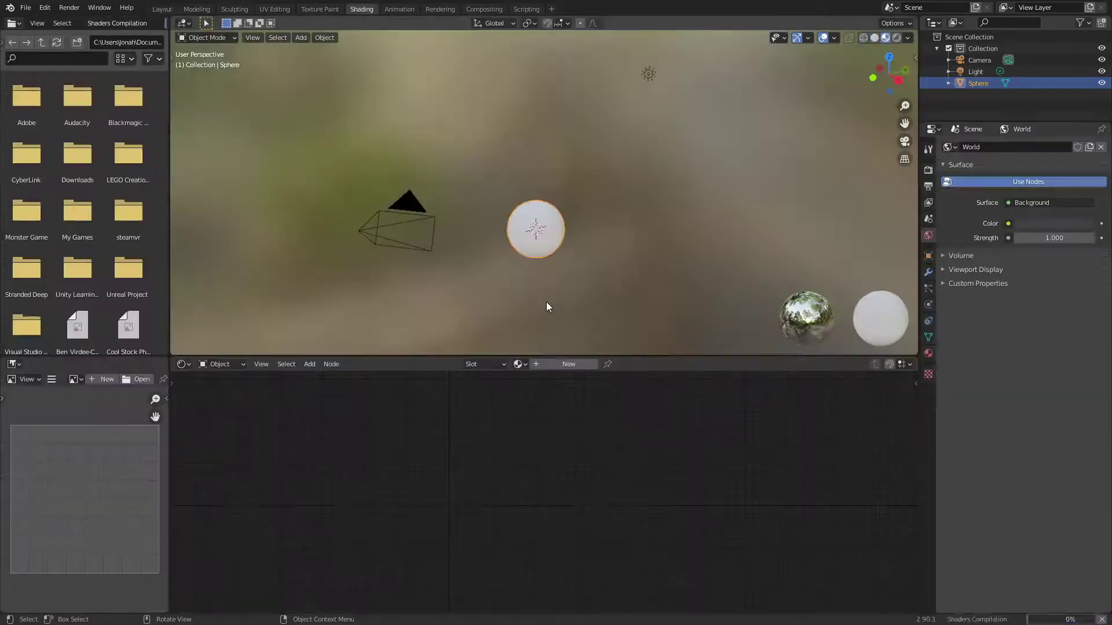
Create a new material and add a Voronoi Texture node at the left.
{"action": "left_click", "coordinate": [563, 364]}
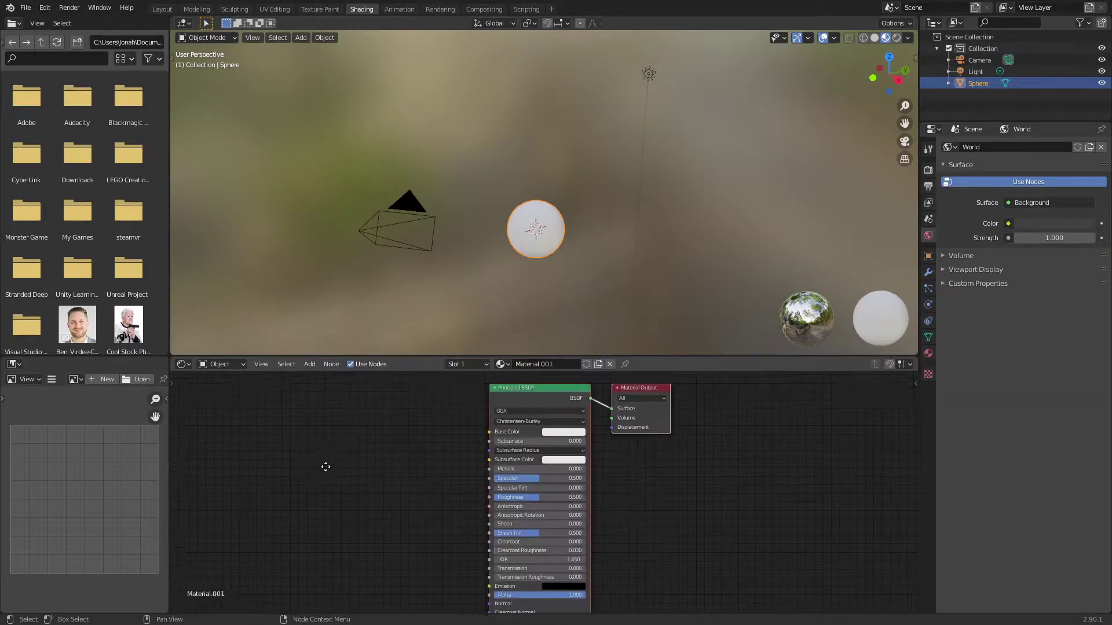
{"action": "key", "text": "shift+a"}
{"action": "left_click", "coordinate": [433, 428]}
{"action": "type", "text": "vor"}
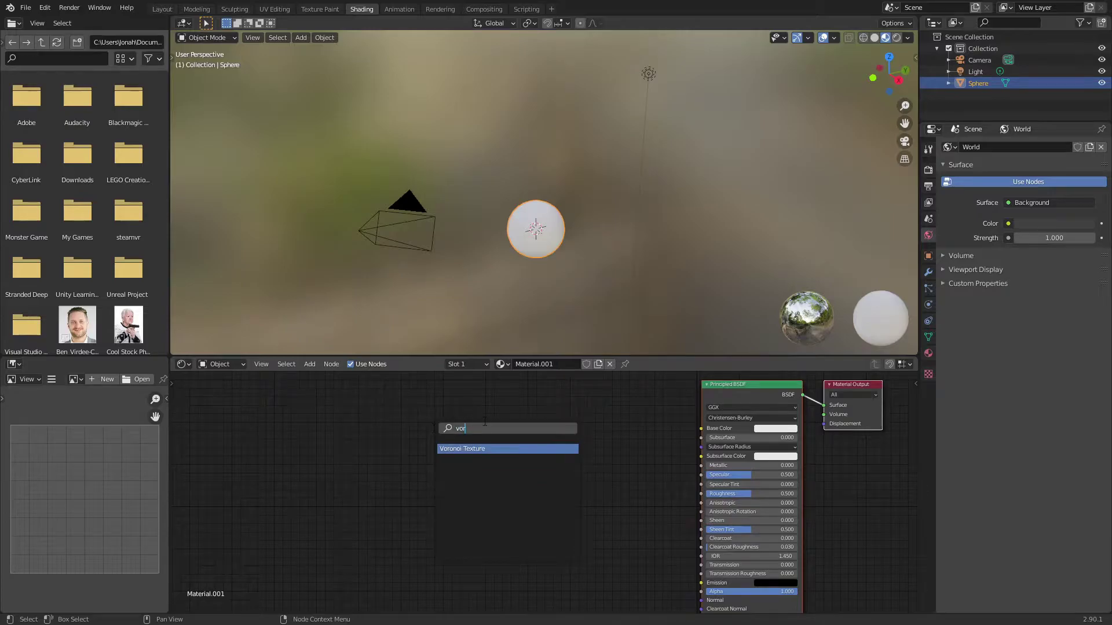
{"action": "left_click", "coordinate": [470, 450]}
{"action": "left_click", "coordinate": [238, 428]}
Add a White Noise Texture node in the middle of the editor.
{"action": "key", "text": "shift+a"}
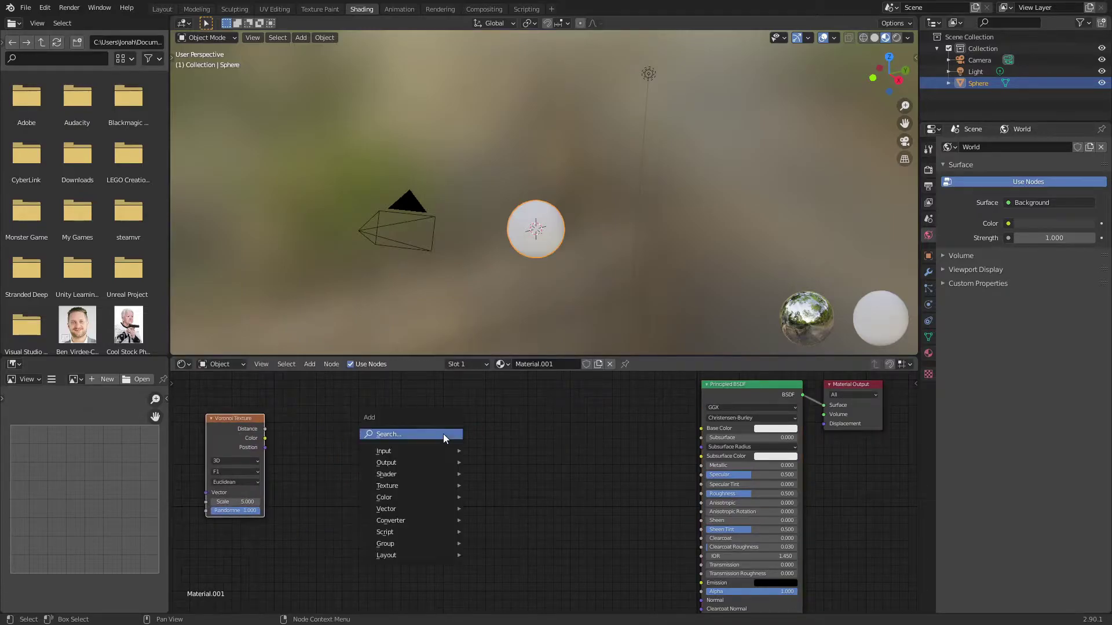
{"action": "left_click", "coordinate": [443, 434]}
{"action": "type", "text": "whit"}
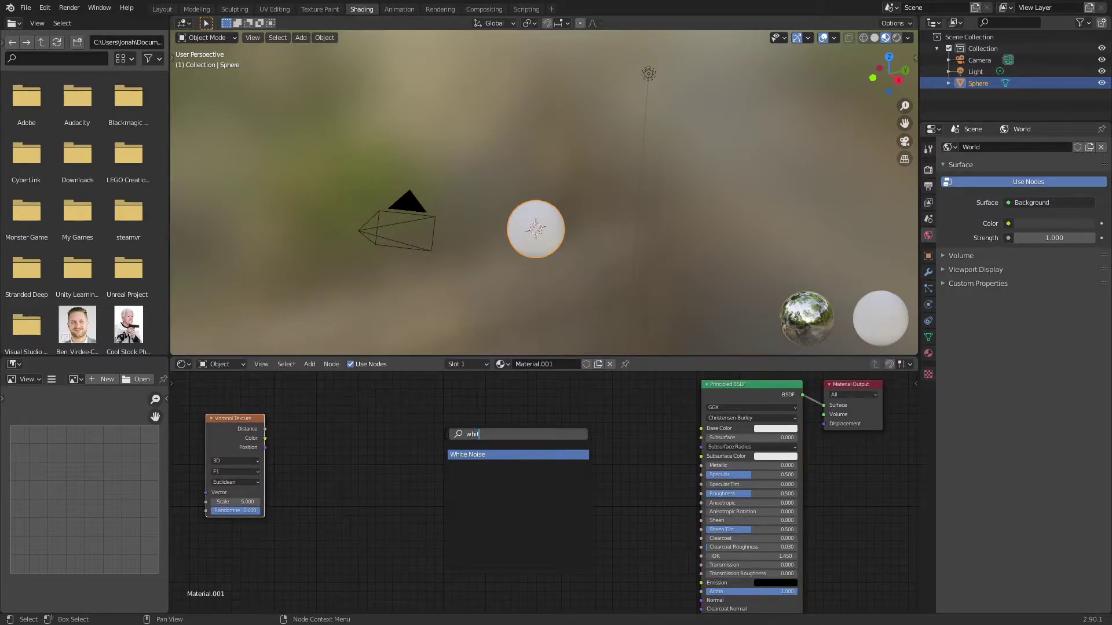
{"action": "left_click", "coordinate": [483, 455]}
{"action": "left_click", "coordinate": [482, 447]}
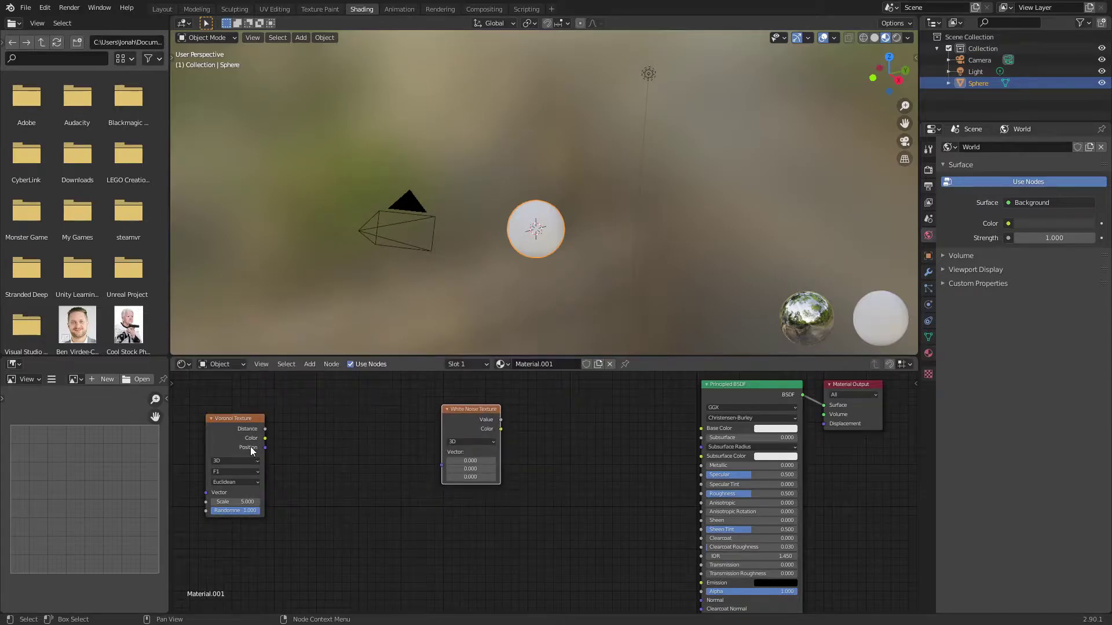
Link Voronoi Position to White Noise Vector and White Noise Value to Base Color.
{"action": "left_click_drag", "start_coordinate": [266, 447], "coordinate": [443, 467]}
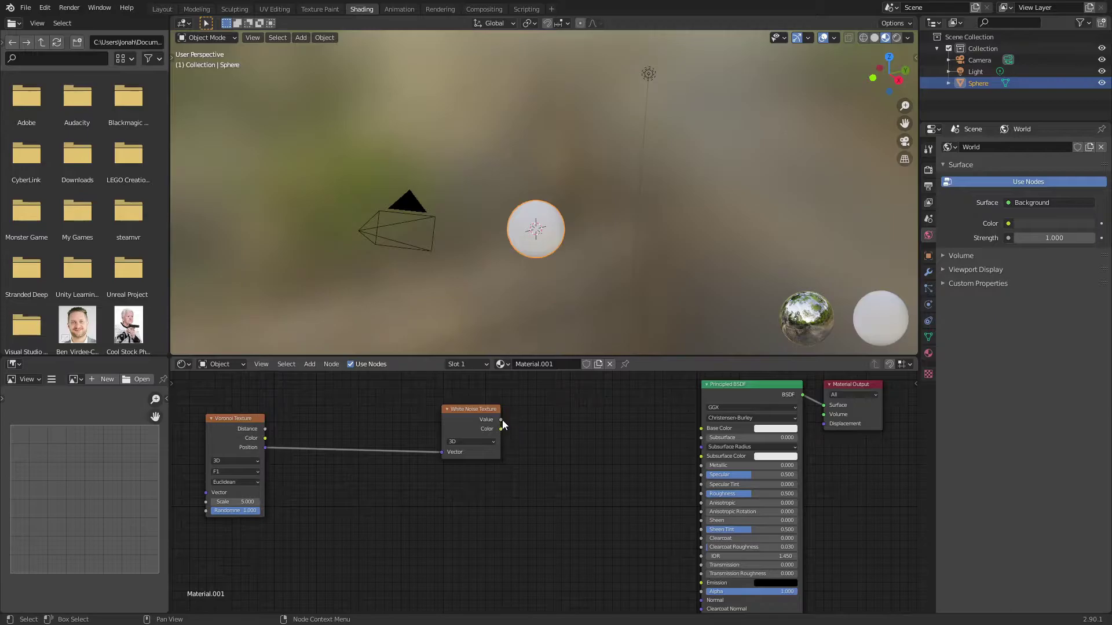
{"action": "left_click_drag", "start_coordinate": [501, 420], "coordinate": [700, 428]}
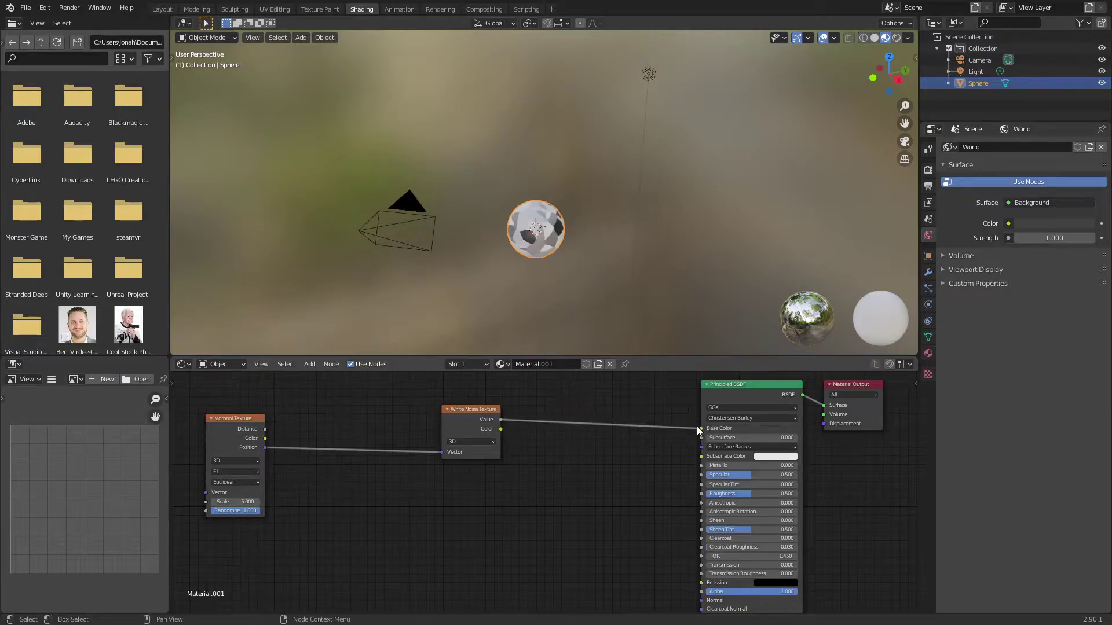
{"action": "scroll", "coordinate": [499, 232], "scroll_direction": "up", "scroll_amount": 4}
{"action": "middle_click_drag", "start_coordinate": [512, 235], "coordinate": [477, 171]}
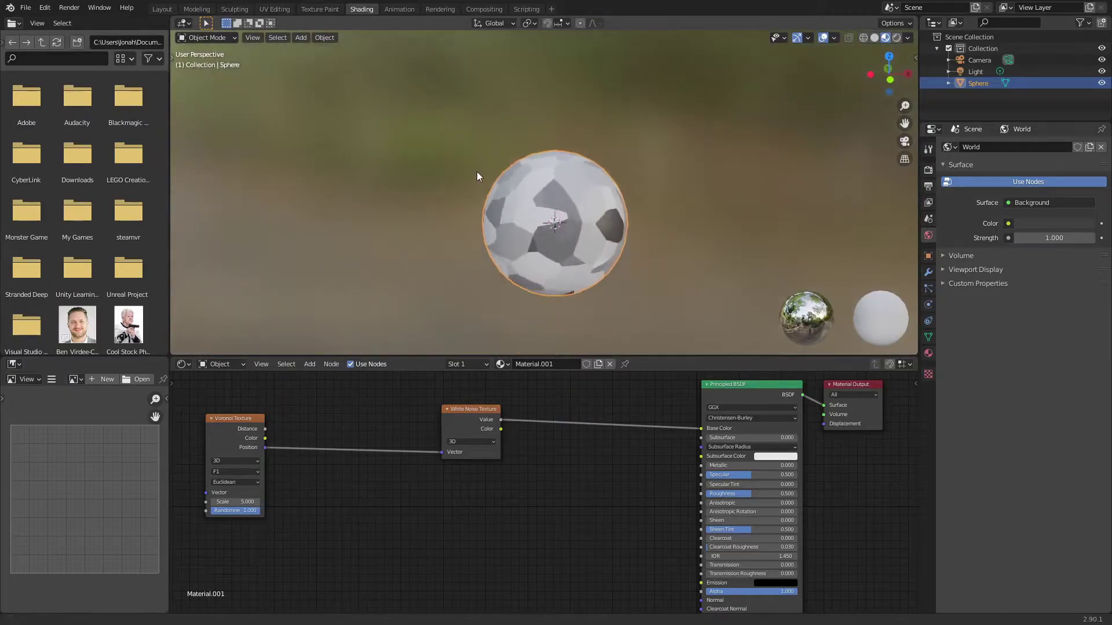
{"action": "middle_click_drag", "start_coordinate": [534, 199], "coordinate": [335, 255]}
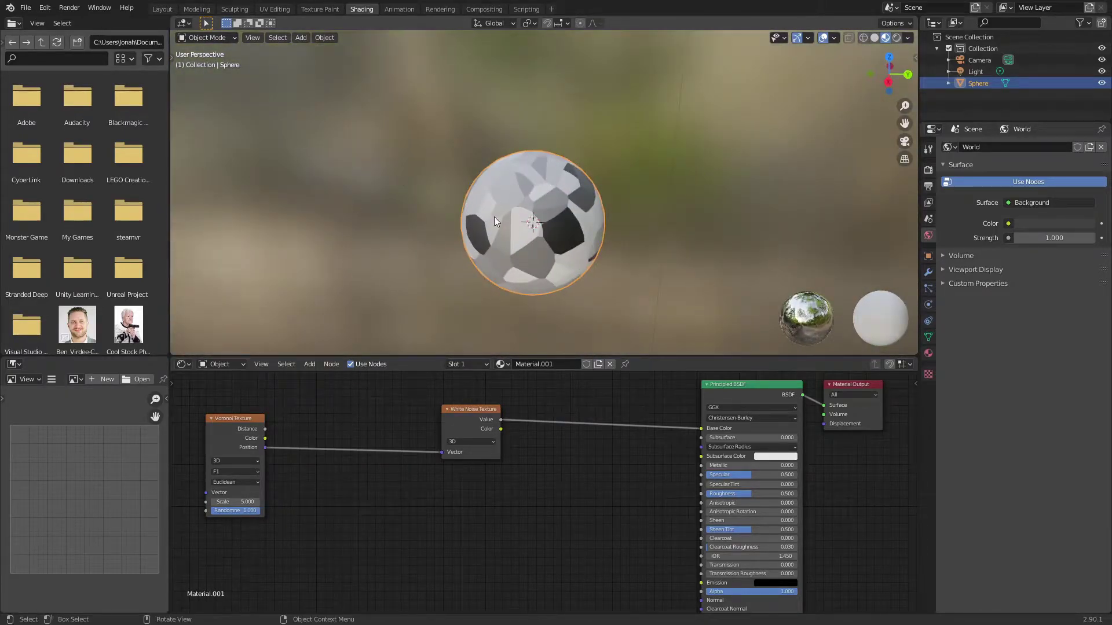
{"action": "middle_click_drag", "start_coordinate": [495, 217], "coordinate": [613, 238]}
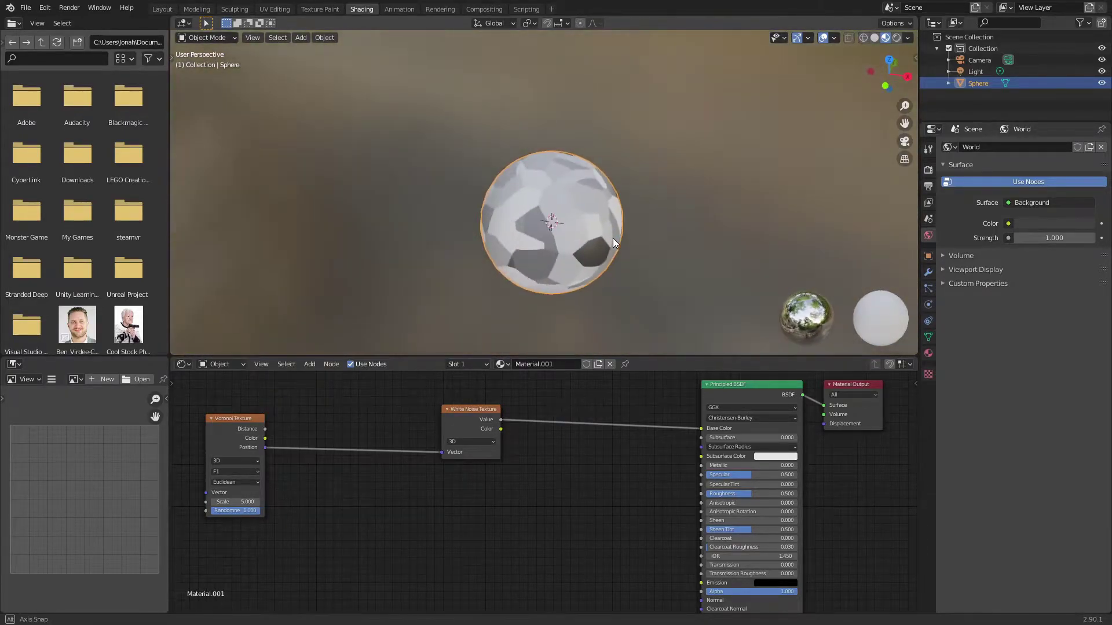
Set the Voronoi Texture Scale to 1000 and zoom in on the speckled sphere.
{"action": "left_click", "coordinate": [226, 502]}
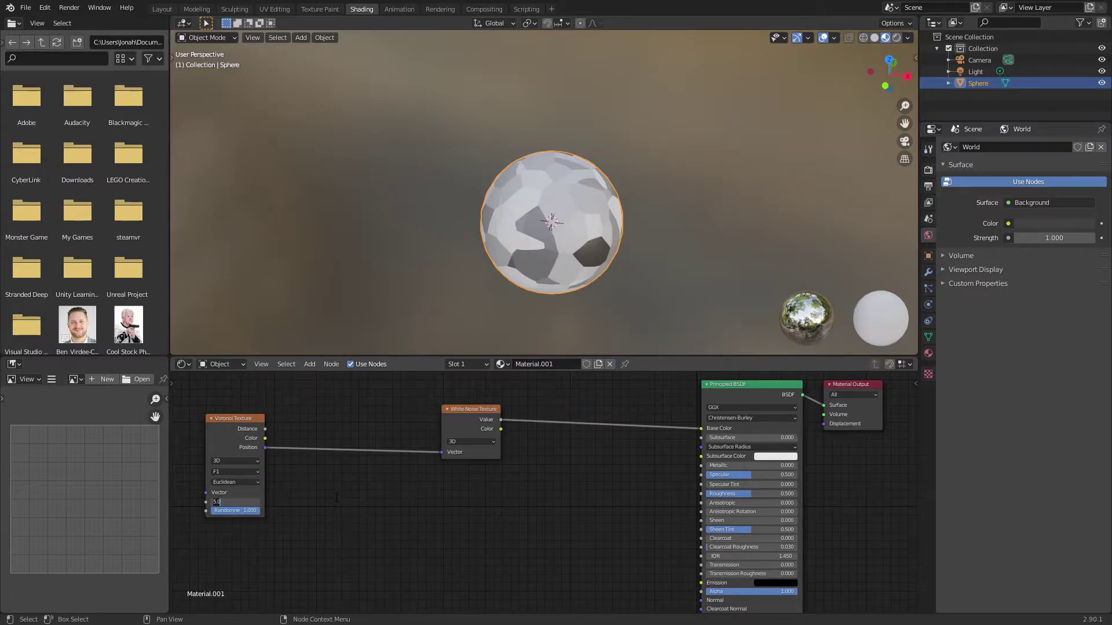
{"action": "type", "text": "1000"}
{"action": "key", "text": "Return"}
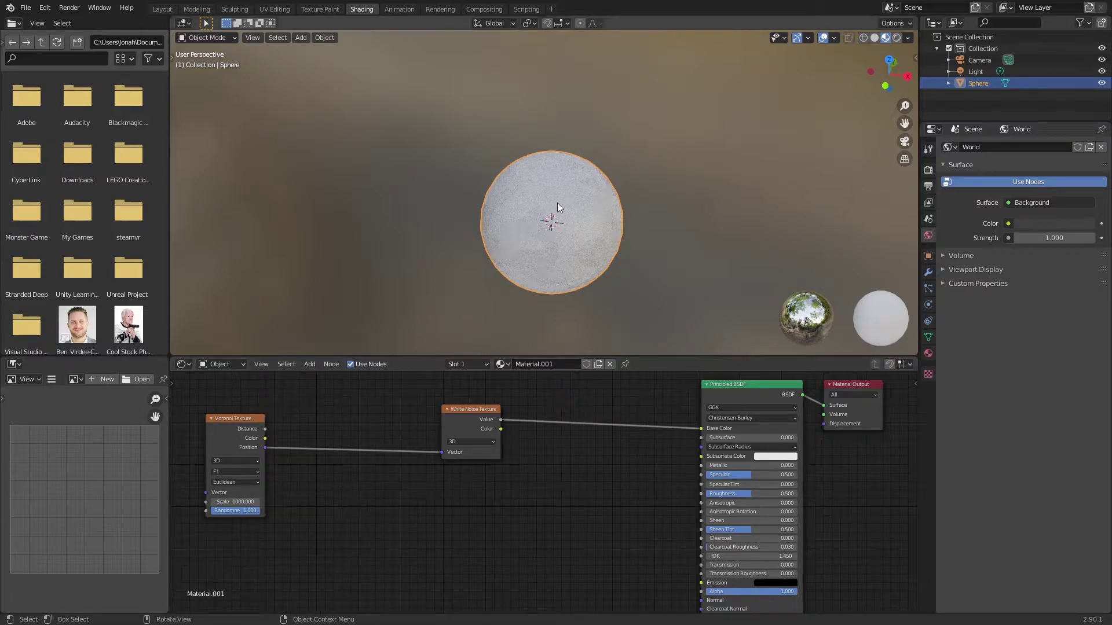
{"action": "mouse_move", "coordinate": [404, 285]}
{"action": "middle_mouse_down"}
{"action": "mouse_move", "coordinate": [230, 248]}
{"action": "mouse_move", "coordinate": [409, 287]}
{"action": "middle_mouse_up"}
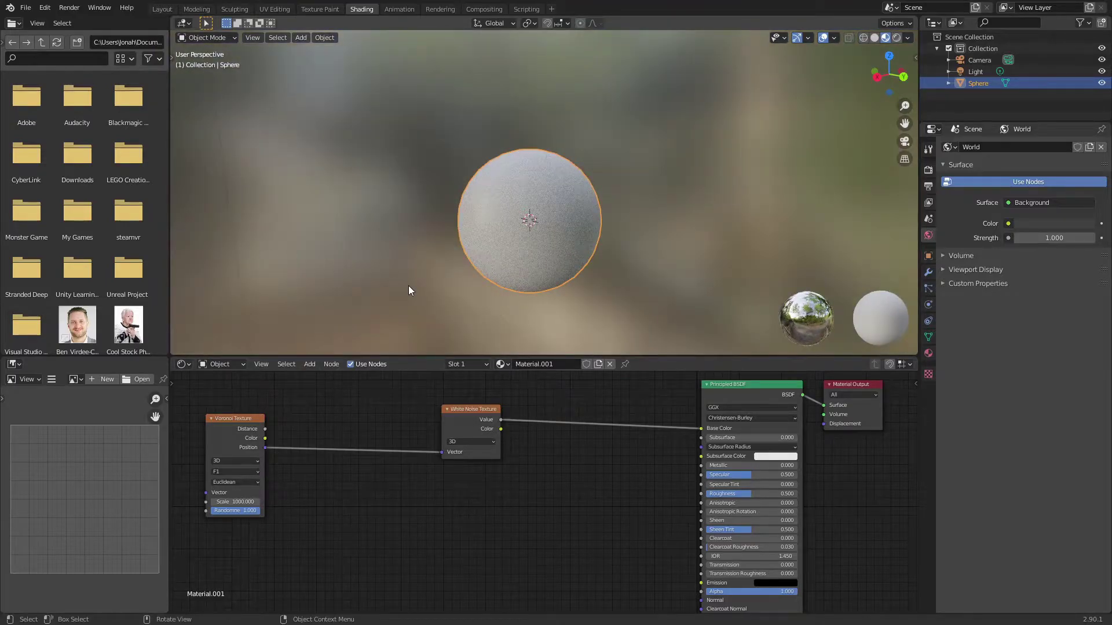
{"action": "scroll", "coordinate": [443, 275], "scroll_direction": "up", "scroll_amount": 8}
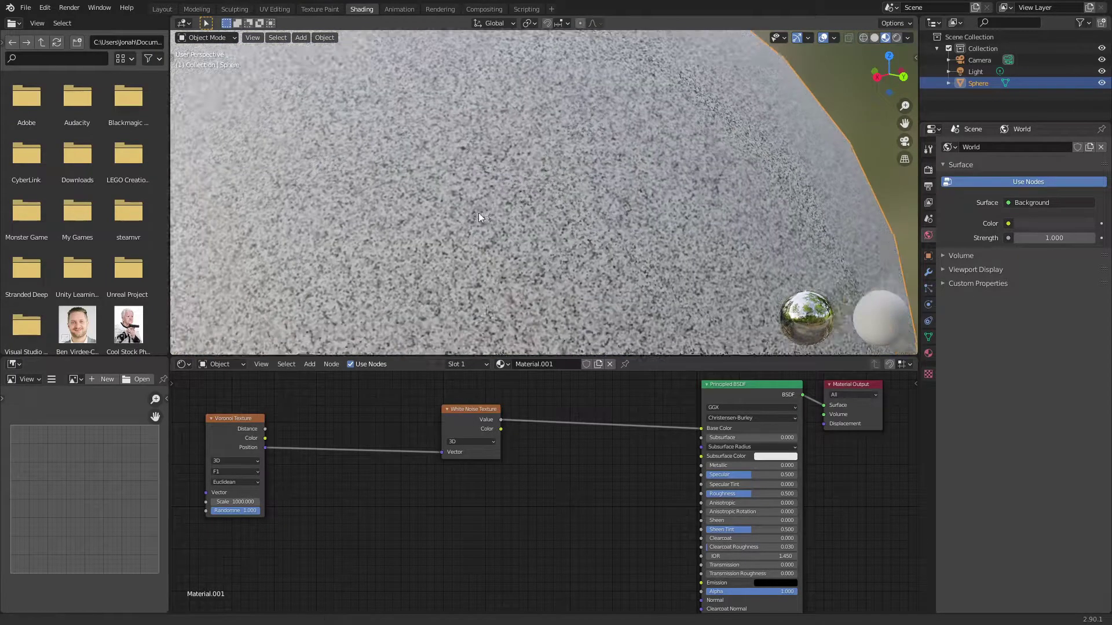
{"action": "scroll", "coordinate": [479, 213], "scroll_direction": "up", "scroll_amount": 6}
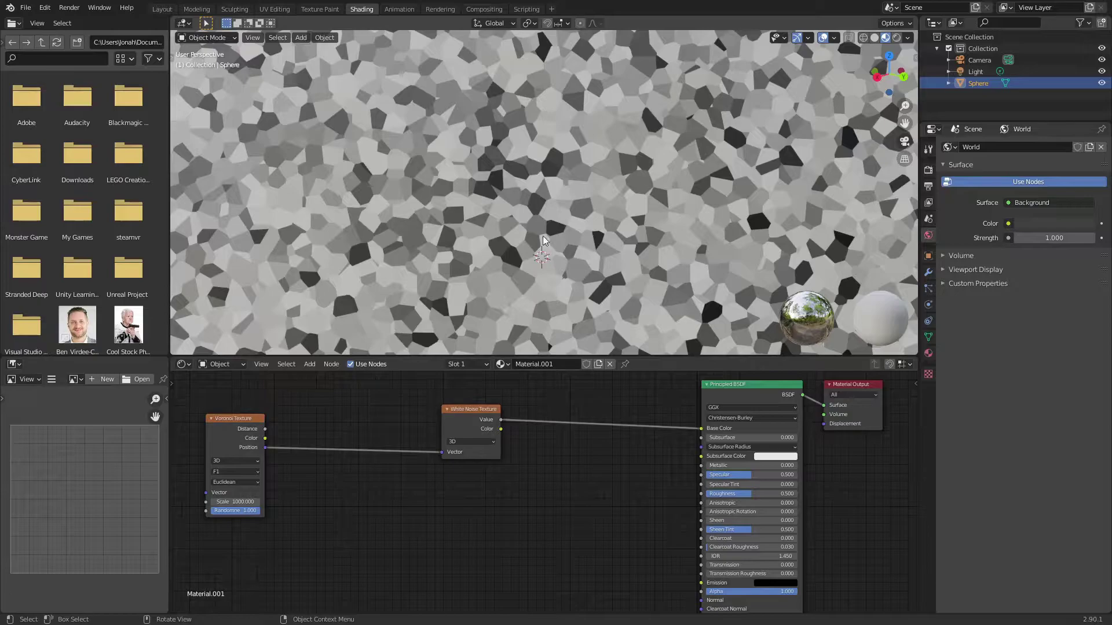
{"action": "scroll", "coordinate": [540, 194], "scroll_direction": "down", "scroll_amount": 10}
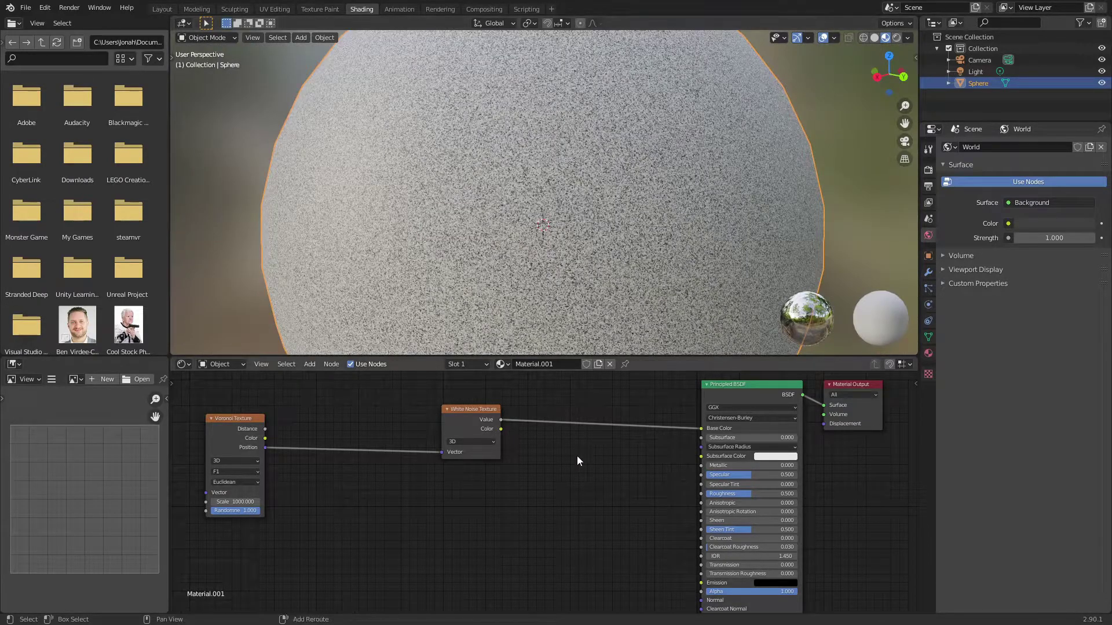
Drop a ColorRamp node onto the White Noise to Base Color link.
{"action": "key", "text": "shift+a"}
{"action": "type", "text": "ramp"}
{"action": "key", "text": "Return"}
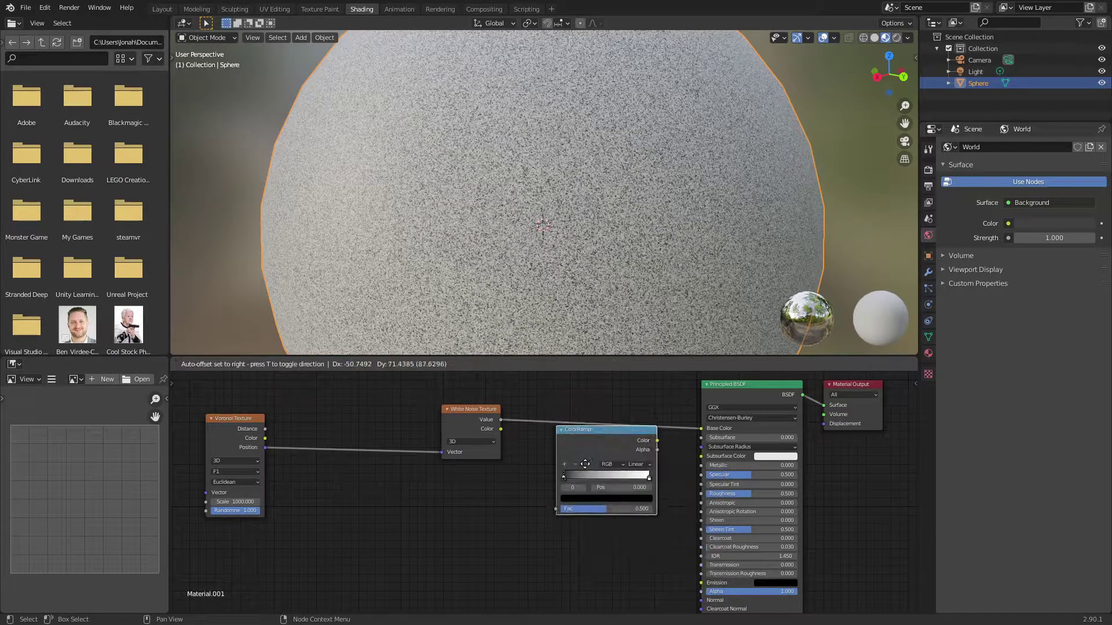
{"action": "left_click", "coordinate": [572, 435]}
Rearrange the White Noise and ColorRamp nodes and inspect a ramp stop colour.
{"action": "left_click_drag", "start_coordinate": [461, 411], "coordinate": [336, 446]}
{"action": "left_click_drag", "start_coordinate": [596, 410], "coordinate": [700, 493]}
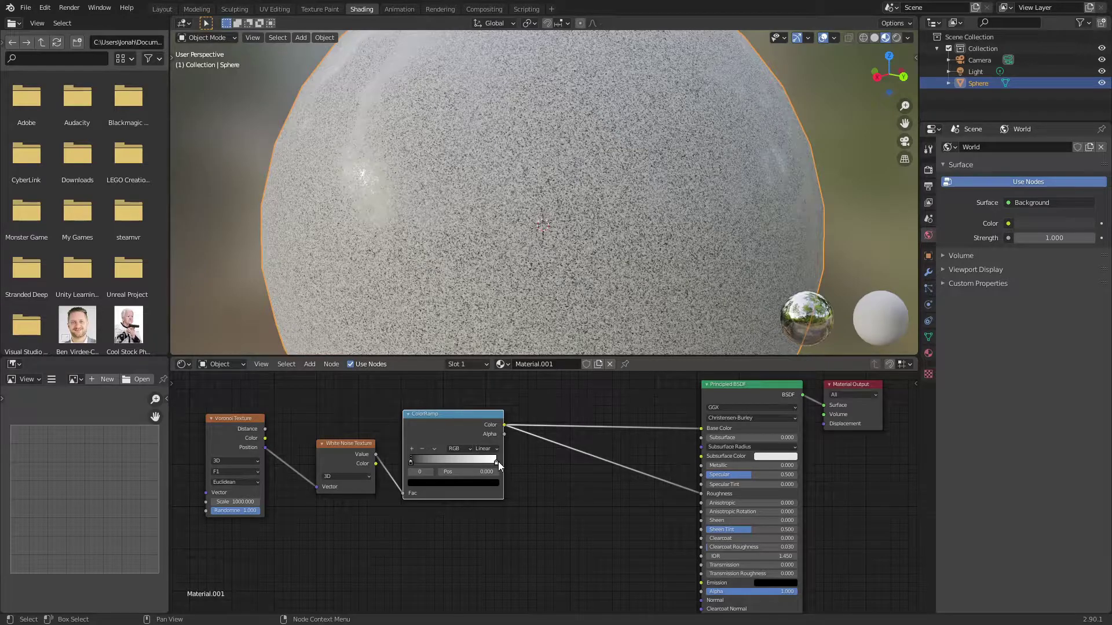
{"action": "scroll", "coordinate": [463, 472], "scroll_direction": "up", "scroll_amount": 1}
{"action": "left_click", "coordinate": [432, 479]}
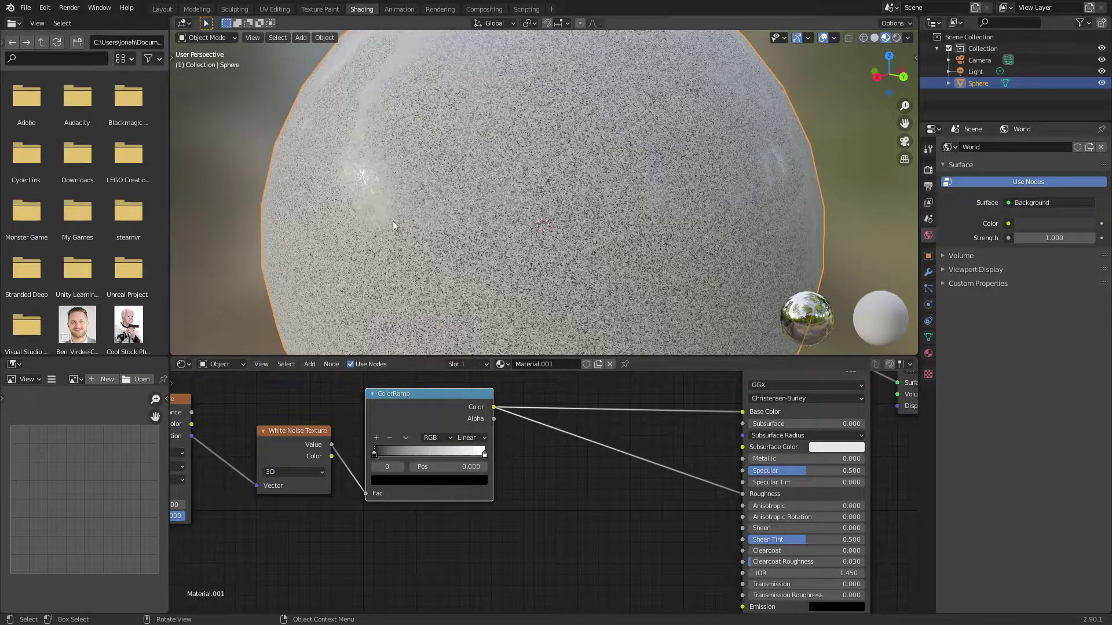
{"action": "scroll", "coordinate": [399, 223], "scroll_direction": "up", "scroll_amount": 4}
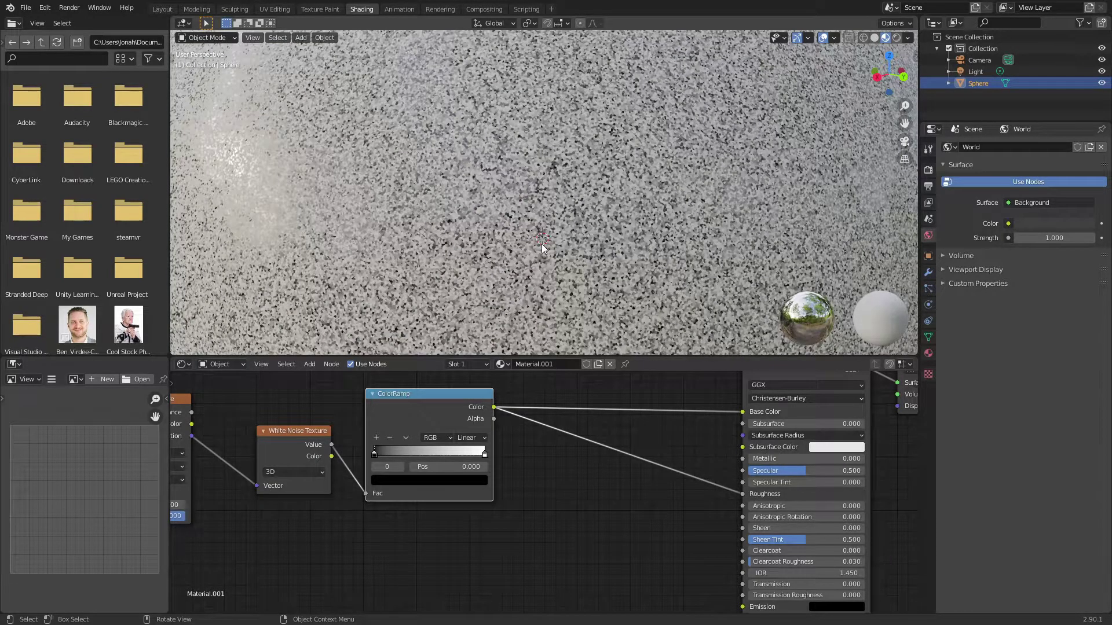
{"action": "scroll", "coordinate": [544, 250], "scroll_direction": "down", "scroll_amount": 3}
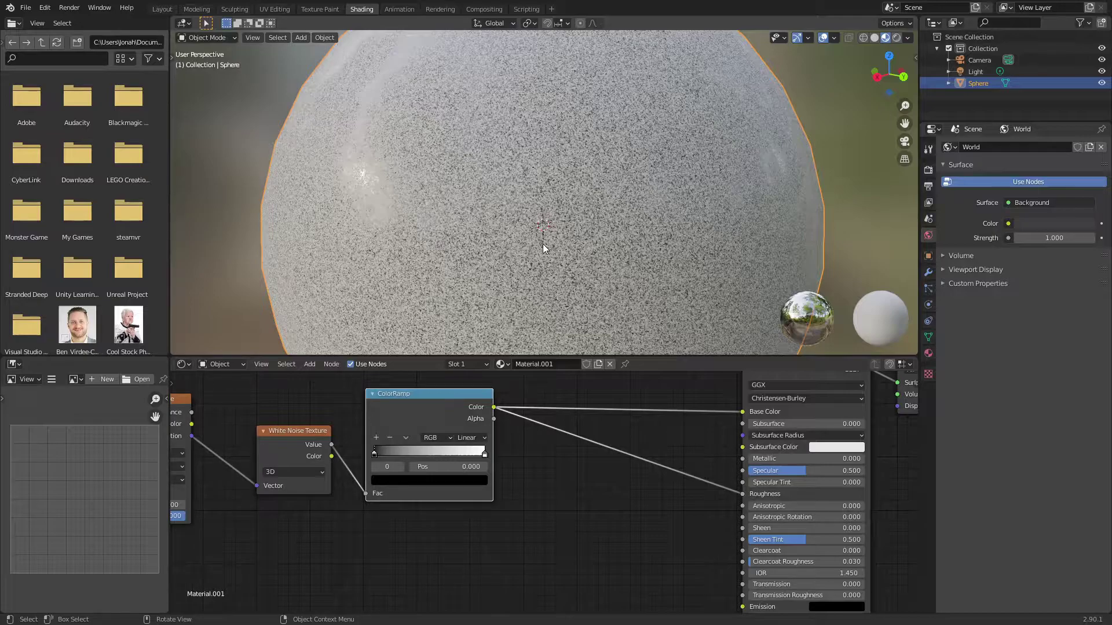
Make the left ColorRamp stop near white and darken the right stop to value 0.700.
{"action": "left_click", "coordinate": [400, 480]}
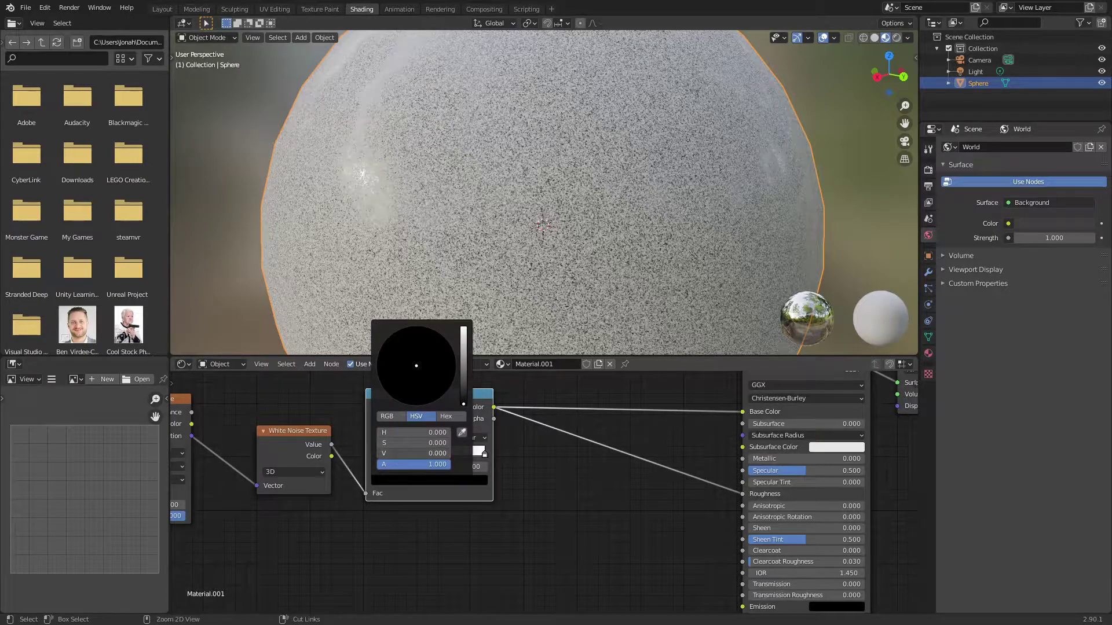
{"action": "left_click_drag", "start_coordinate": [463, 404], "coordinate": [463, 328]}
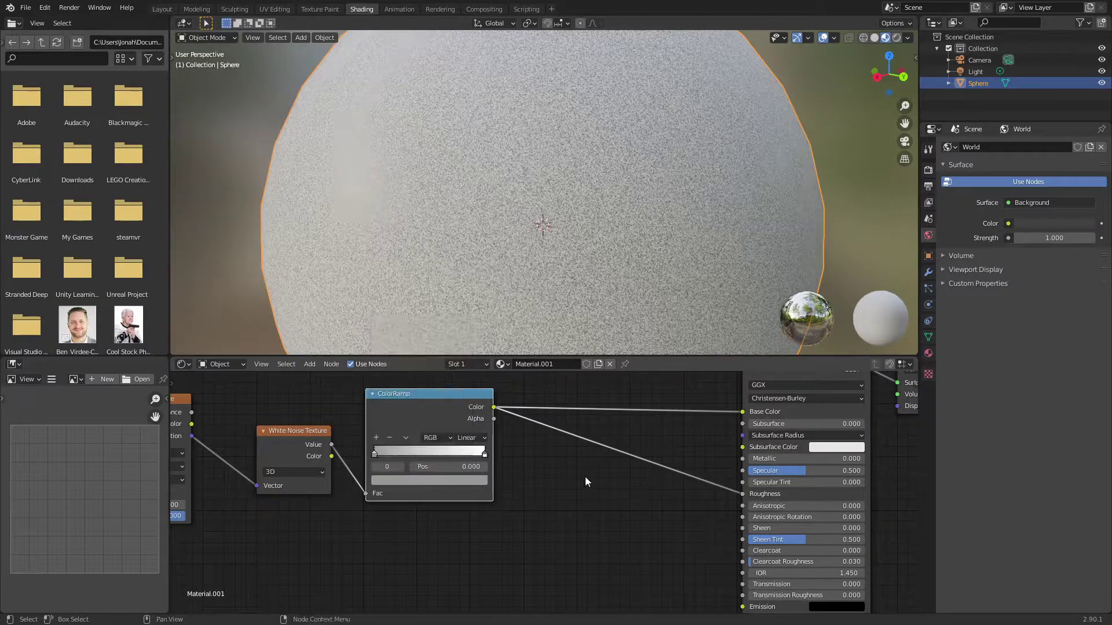
{"action": "left_click", "coordinate": [485, 453]}
{"action": "left_click", "coordinate": [440, 480]}
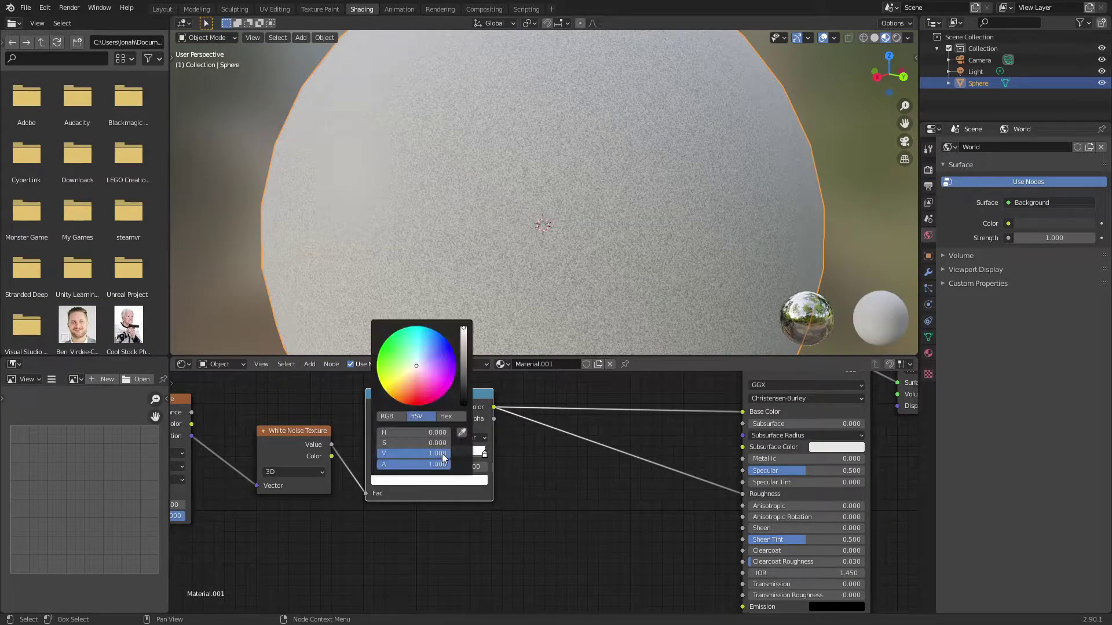
{"action": "left_click_drag", "start_coordinate": [442, 453], "coordinate": [408, 454]}
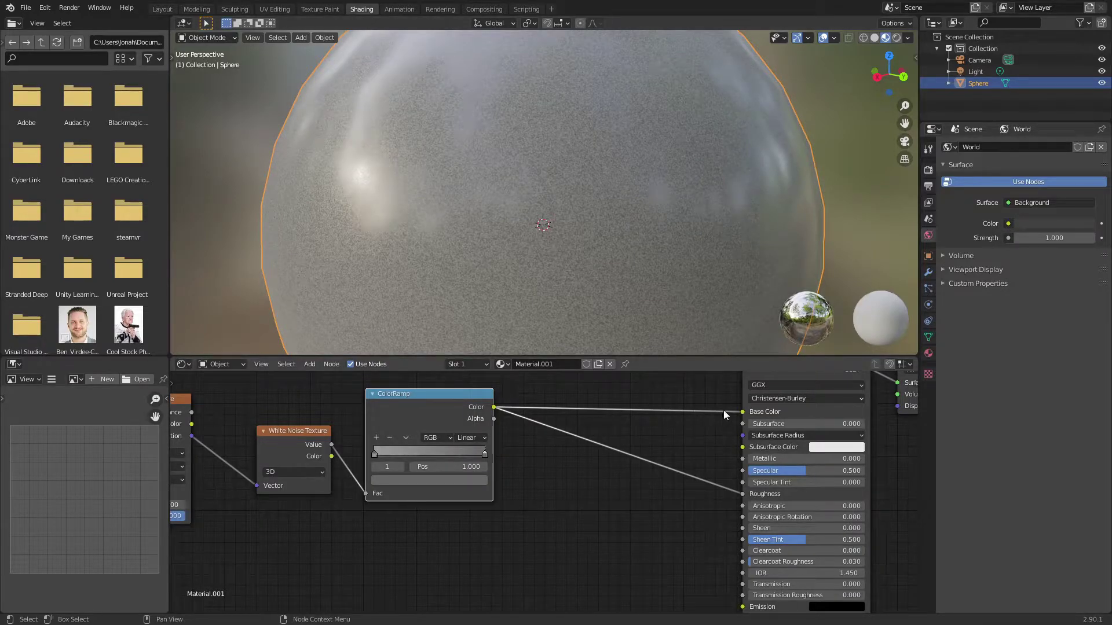
Disconnect the ColorRamp from Base Color so it drives only Roughness.
{"action": "left_click_drag", "start_coordinate": [743, 412], "coordinate": [683, 408]}
{"action": "scroll", "coordinate": [542, 186], "scroll_direction": "down", "scroll_amount": 3}
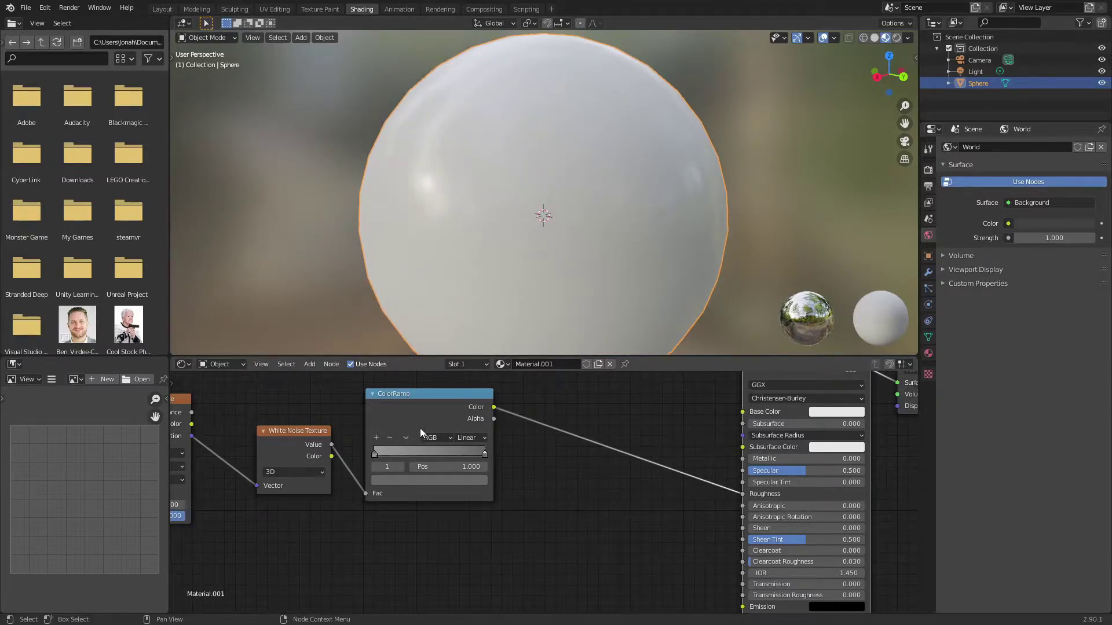
{"action": "scroll", "coordinate": [403, 421], "scroll_direction": "down", "scroll_amount": 2}
Add a second ColorRamp below the first, fed by White Noise into its Fac.
{"action": "key", "text": "shift+a"}
{"action": "left_click", "coordinate": [637, 407]}
{"action": "type", "text": "color ramp"}
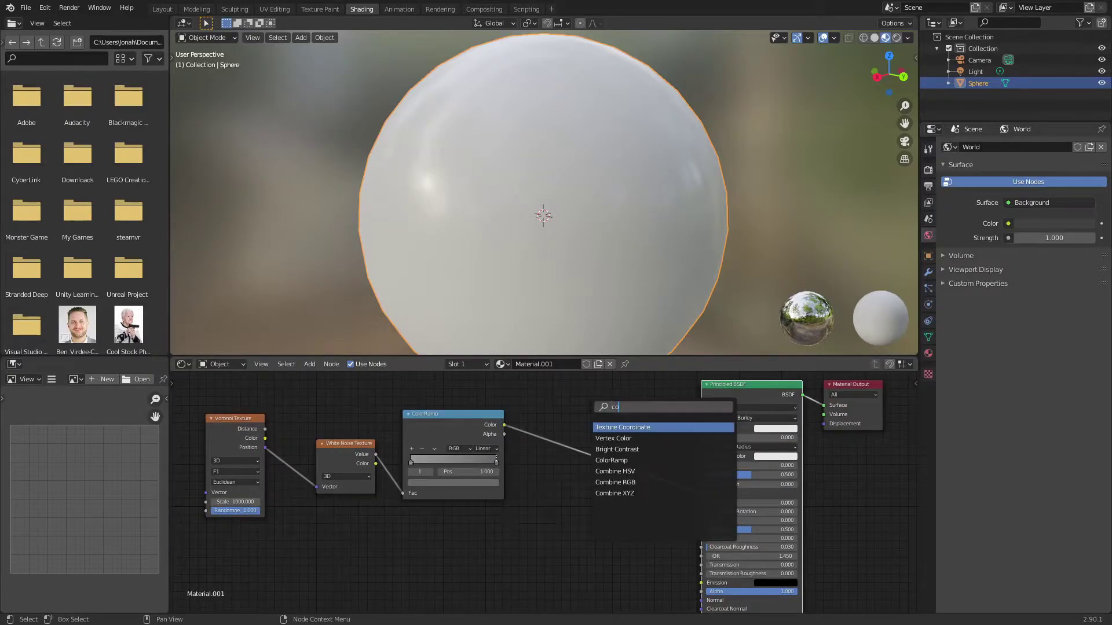
{"action": "key", "text": "Return"}
{"action": "left_click", "coordinate": [418, 536]}
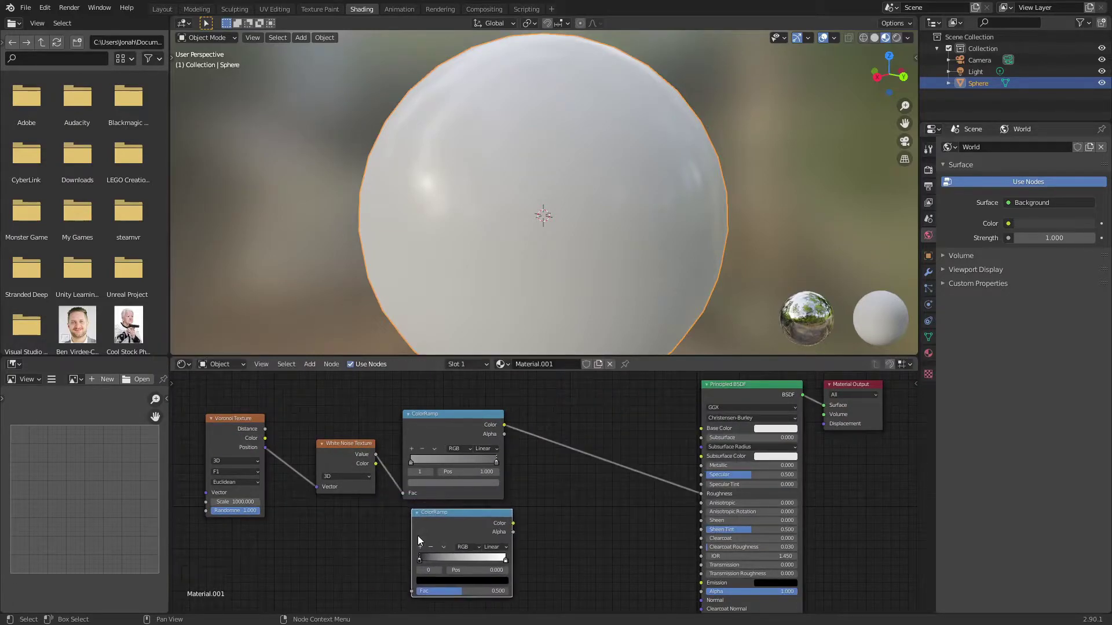
{"action": "key", "text": "KP_Decimal"}
{"action": "left_click", "coordinate": [419, 402]}
{"action": "left_click_drag", "start_coordinate": [428, 409], "coordinate": [478, 529]}
Add a Bump node, linking the lower ColorRamp to Height and Bump Normal to the shader.
{"action": "key", "text": "shift+a"}
{"action": "type", "text": "bum"}
{"action": "left_click", "coordinate": [563, 507]}
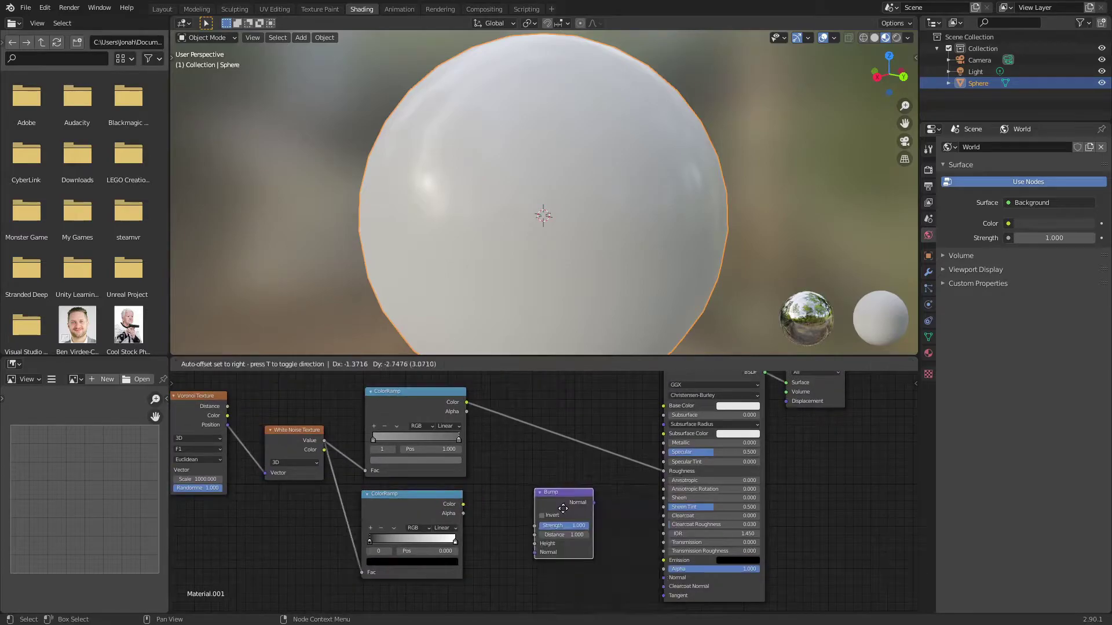
{"action": "left_click", "coordinate": [563, 511]}
{"action": "left_click_drag", "start_coordinate": [465, 507], "coordinate": [534, 544]}
{"action": "middle_click_drag", "start_coordinate": [576, 515], "coordinate": [522, 468]}
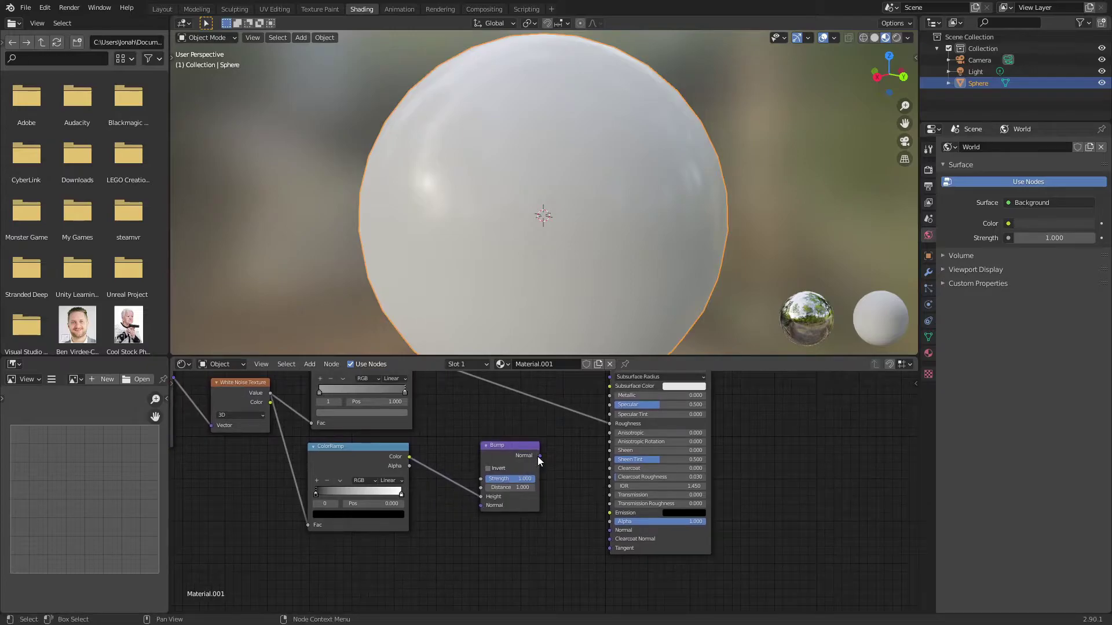
{"action": "left_click_drag", "start_coordinate": [540, 456], "coordinate": [613, 531]}
{"action": "scroll", "coordinate": [596, 266], "scroll_direction": "up", "scroll_amount": 4}
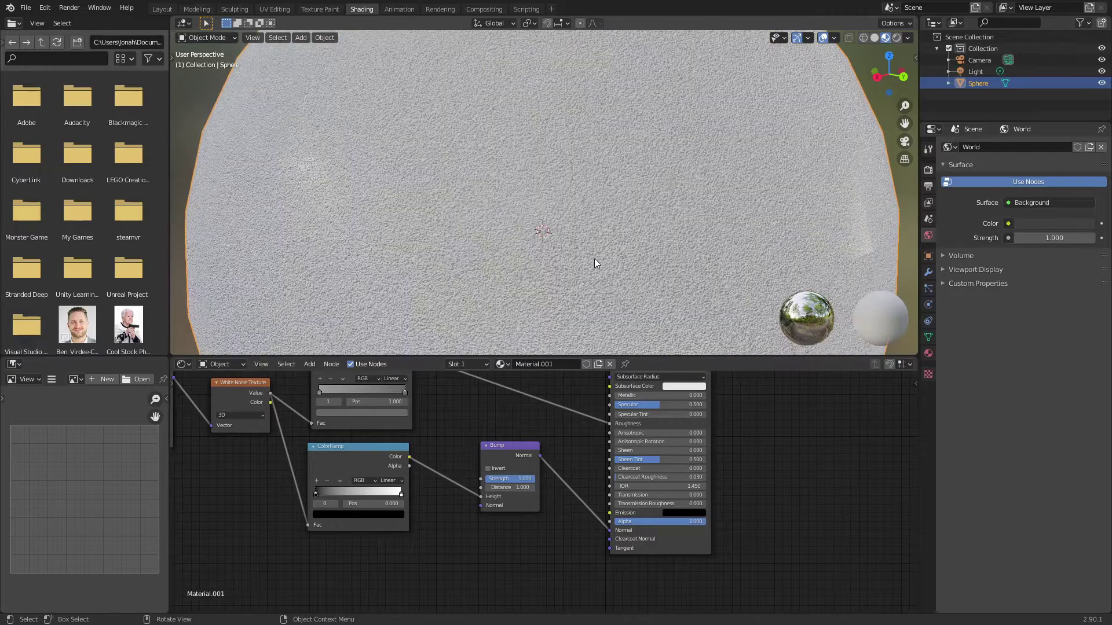
{"action": "scroll", "coordinate": [594, 258], "scroll_direction": "down", "scroll_amount": 3}
{"action": "middle_click_drag", "start_coordinate": [594, 258], "coordinate": [457, 241]}
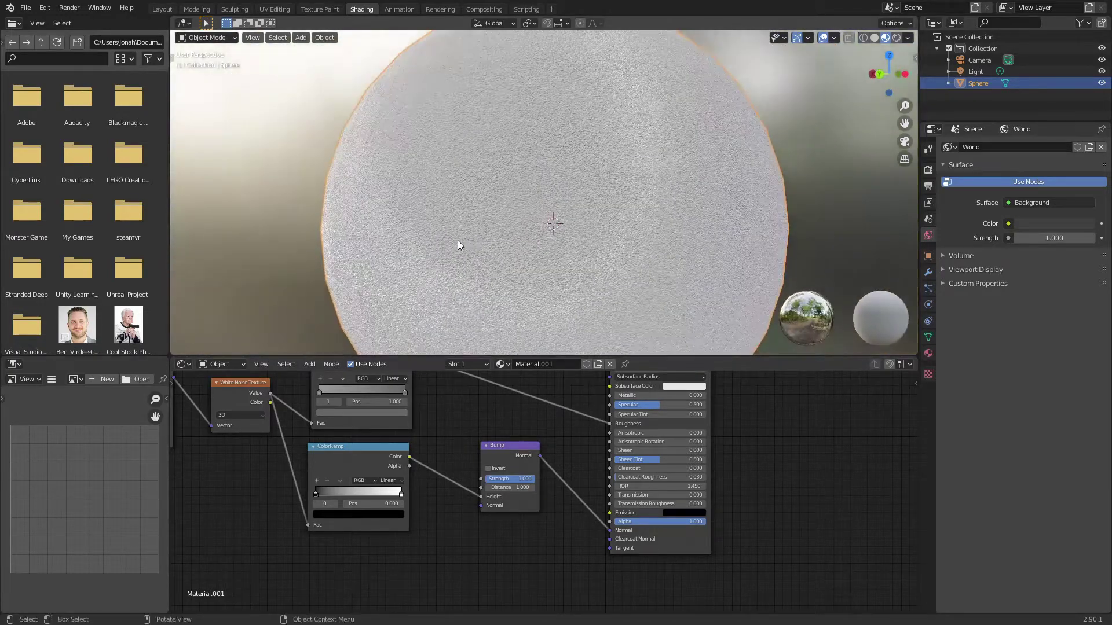
{"action": "scroll", "coordinate": [458, 241], "scroll_direction": "up", "scroll_amount": 3}
{"action": "scroll", "coordinate": [408, 272], "scroll_direction": "down", "scroll_amount": 2}
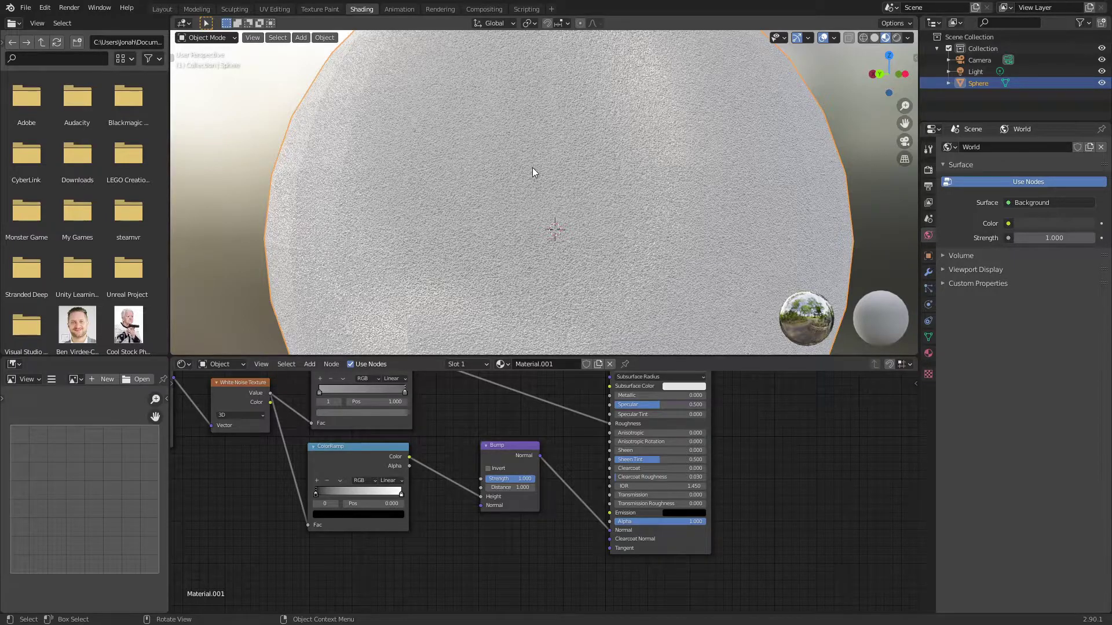
Set the Bump Strength to 0.1 and tidy the node tree.
{"action": "left_click", "coordinate": [504, 480]}
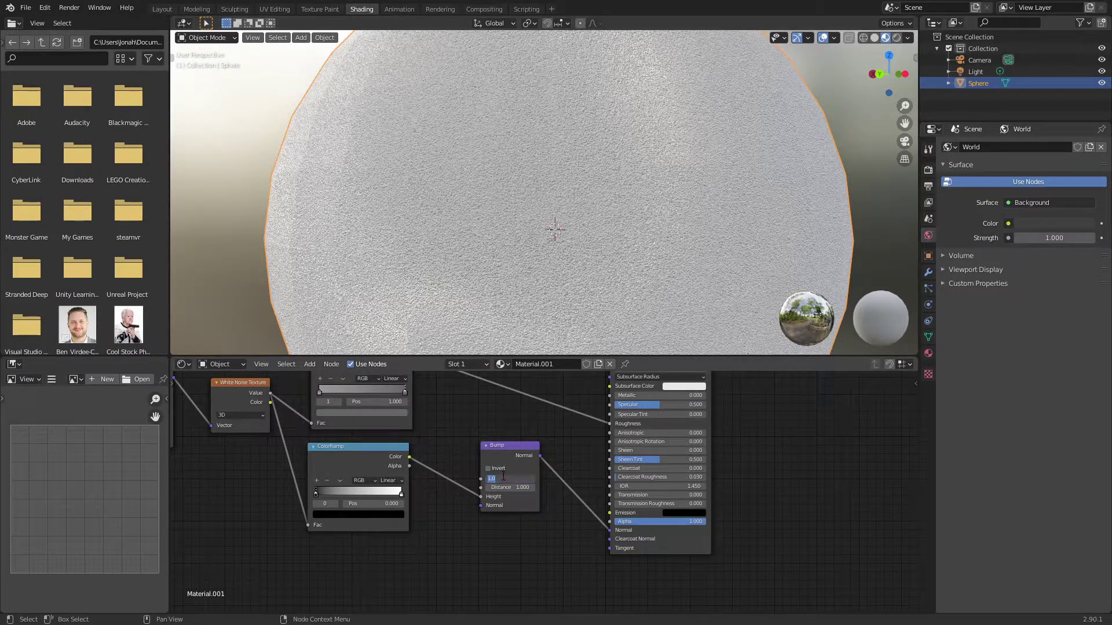
{"action": "type", "text": "0.1"}
{"action": "key", "text": "Return"}
{"action": "mouse_move", "coordinate": [486, 232]}
{"action": "middle_mouse_down"}
{"action": "mouse_move", "coordinate": [479, 195]}
{"action": "mouse_move", "coordinate": [544, 192]}
{"action": "mouse_move", "coordinate": [506, 196]}
{"action": "middle_mouse_up"}
{"action": "scroll", "coordinate": [493, 408], "scroll_direction": "down", "scroll_amount": 2}
{"action": "middle_click_drag", "start_coordinate": [492, 409], "coordinate": [544, 526]}
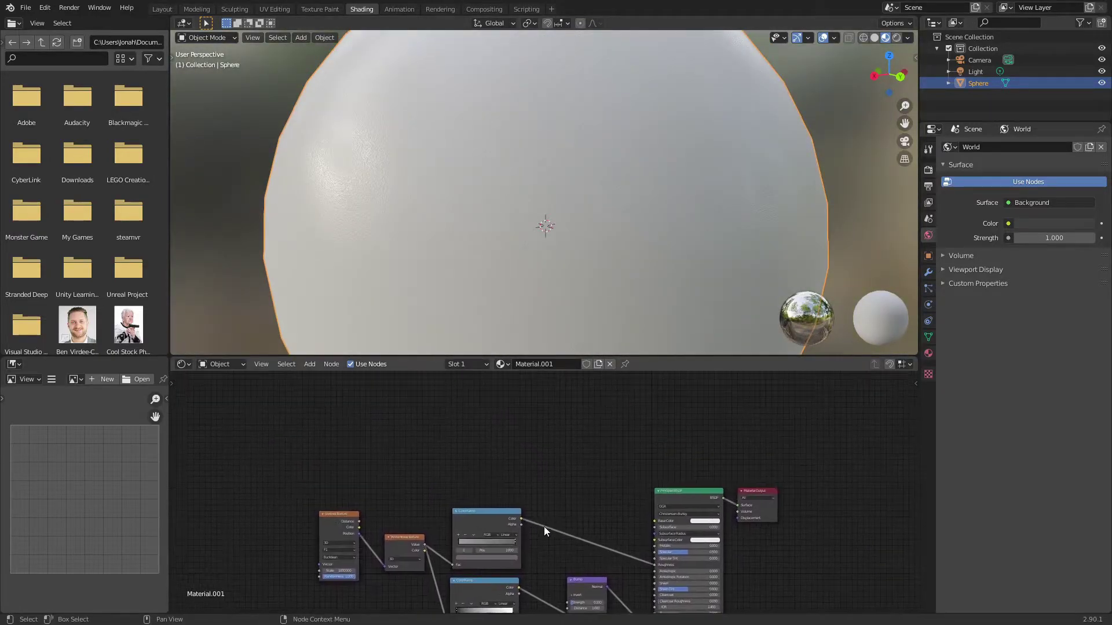
{"action": "mouse_move", "coordinate": [481, 525]}
{"action": "left_mouse_down"}
{"action": "mouse_move", "coordinate": [503, 503]}
{"action": "mouse_move", "coordinate": [473, 517]}
{"action": "left_mouse_up"}
Add a third ColorRamp node above the others.
{"action": "key", "text": "shift+a"}
{"action": "left_click", "coordinate": [495, 385]}
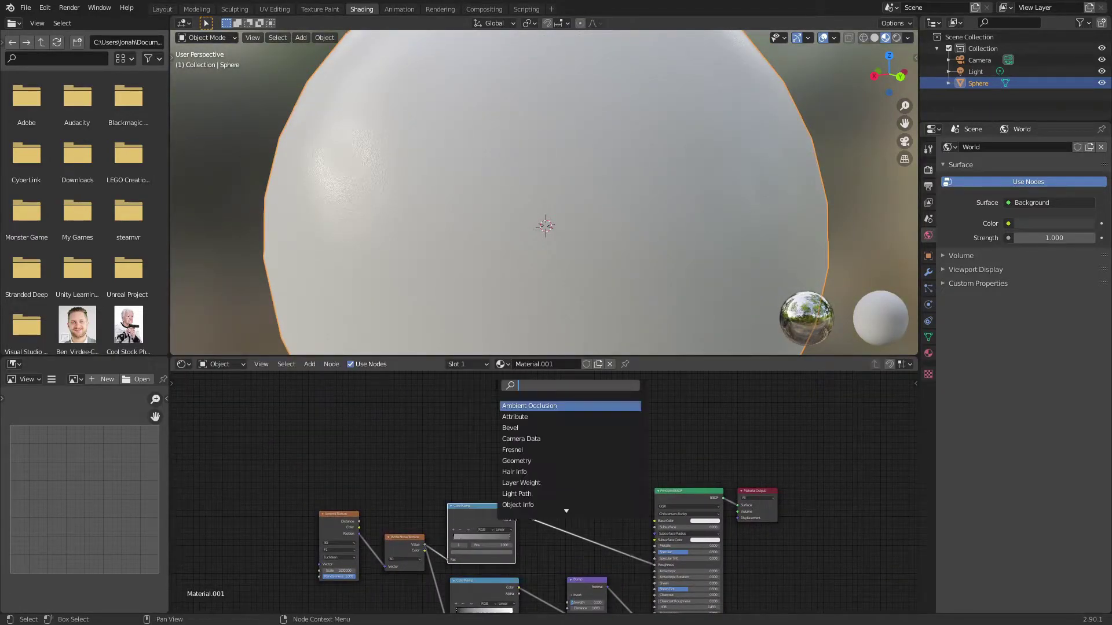
{"action": "type", "text": "colo"}
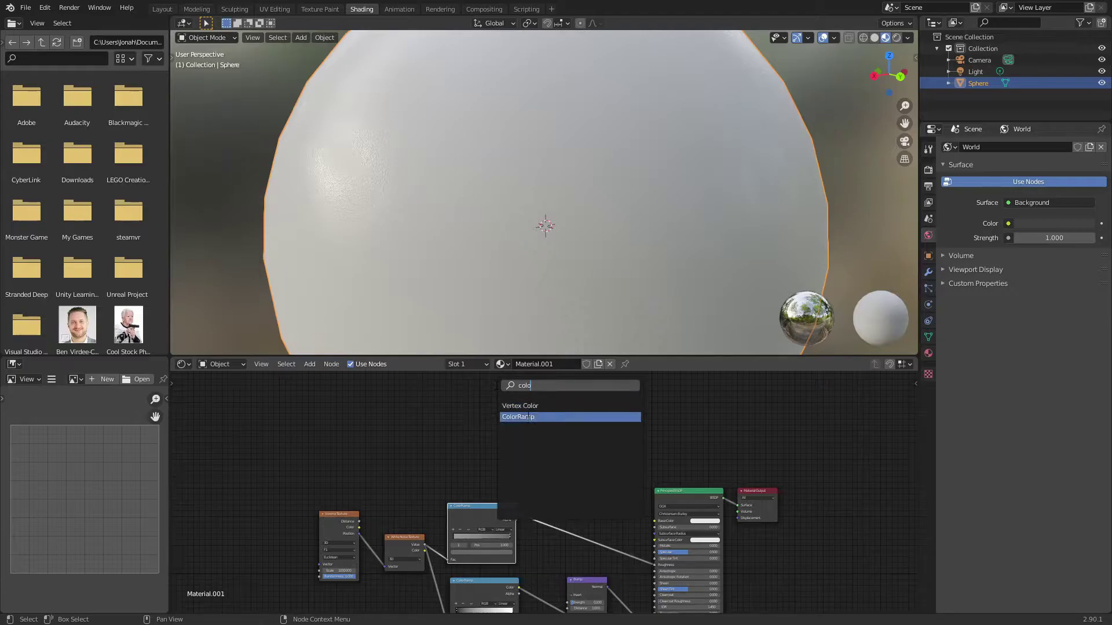
{"action": "left_click", "coordinate": [518, 417]}
{"action": "left_click", "coordinate": [479, 458]}
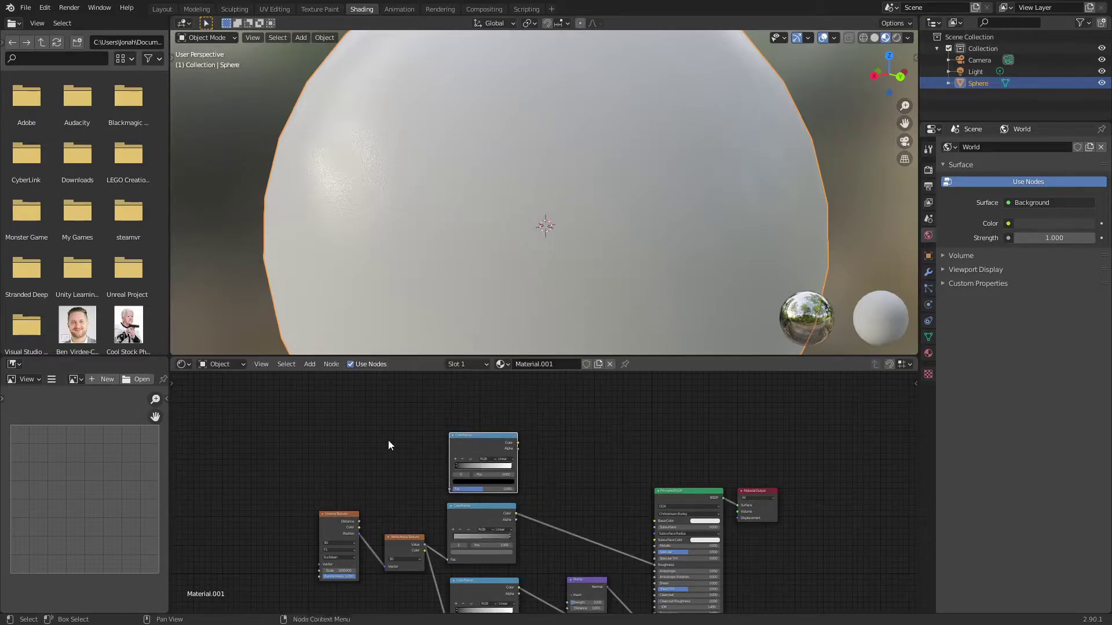
Add an Object Info node and connect its Random output to the new ColorRamp's Fac.
{"action": "key", "text": "shift+a"}
{"action": "left_click", "coordinate": [447, 440]}
{"action": "type", "text": "object"}
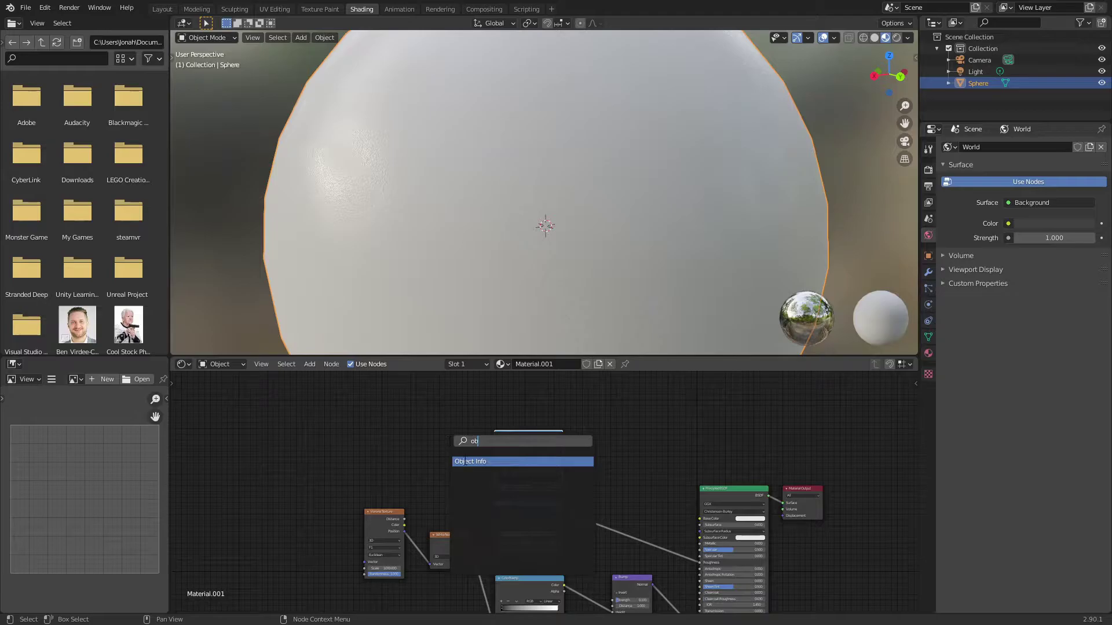
{"action": "key", "text": "Return"}
{"action": "left_click", "coordinate": [369, 459]}
{"action": "scroll", "coordinate": [377, 464], "scroll_direction": "up", "scroll_amount": 2}
{"action": "left_click_drag", "start_coordinate": [353, 467], "coordinate": [477, 485]}
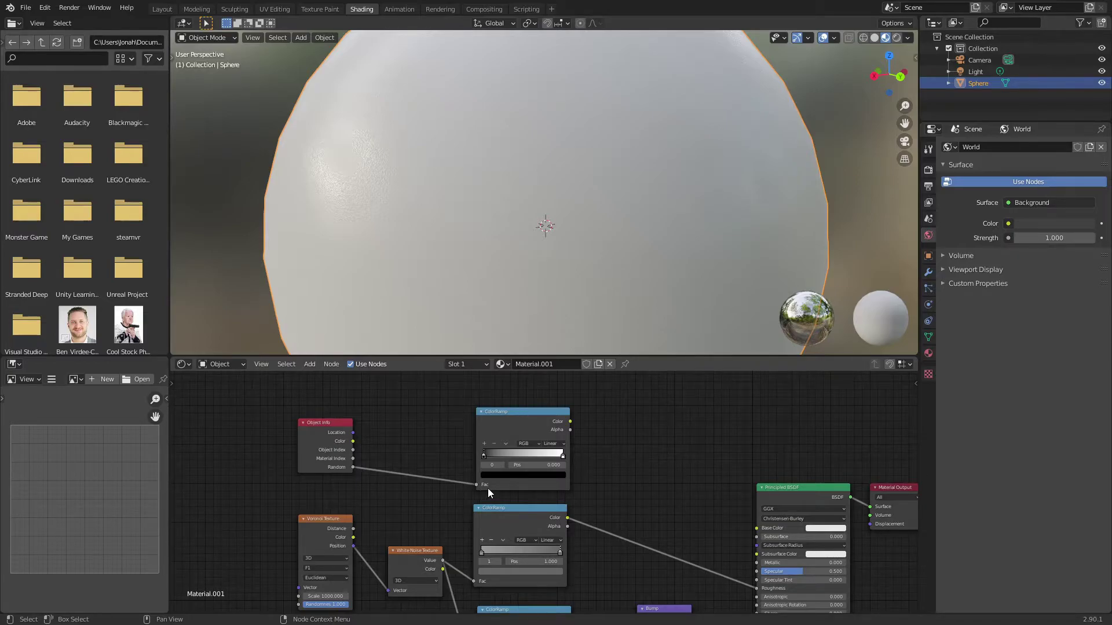
{"action": "scroll", "coordinate": [487, 488], "scroll_direction": "up", "scroll_amount": 2}
Turn the ramp's left stop red by raising its saturation to full.
{"action": "left_click", "coordinate": [486, 466]}
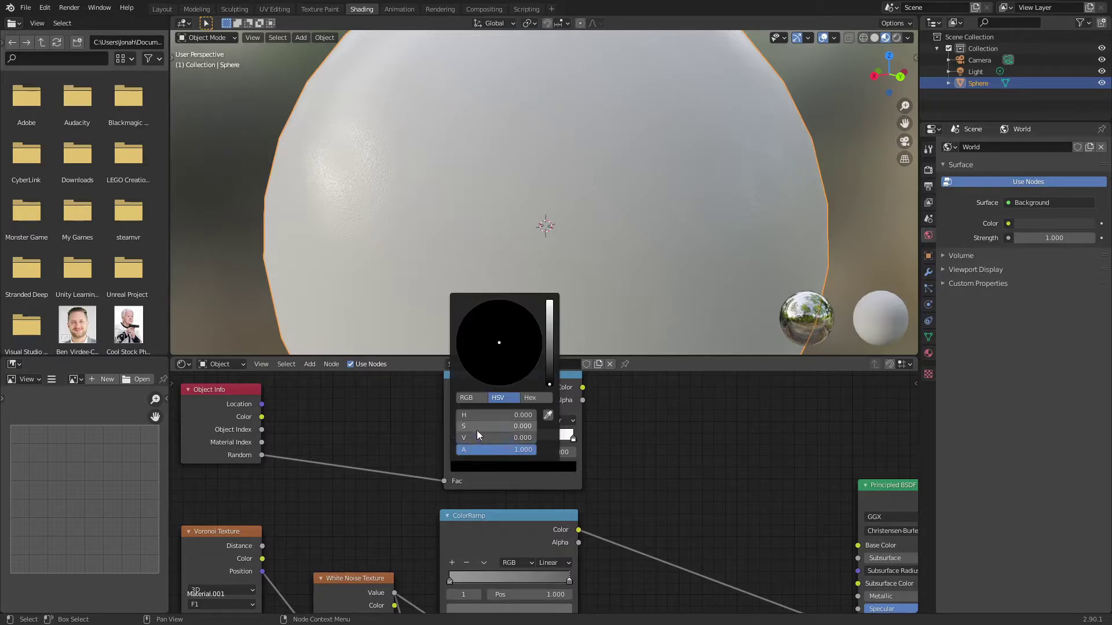
{"action": "left_click_drag", "start_coordinate": [477, 427], "coordinate": [535, 436]}
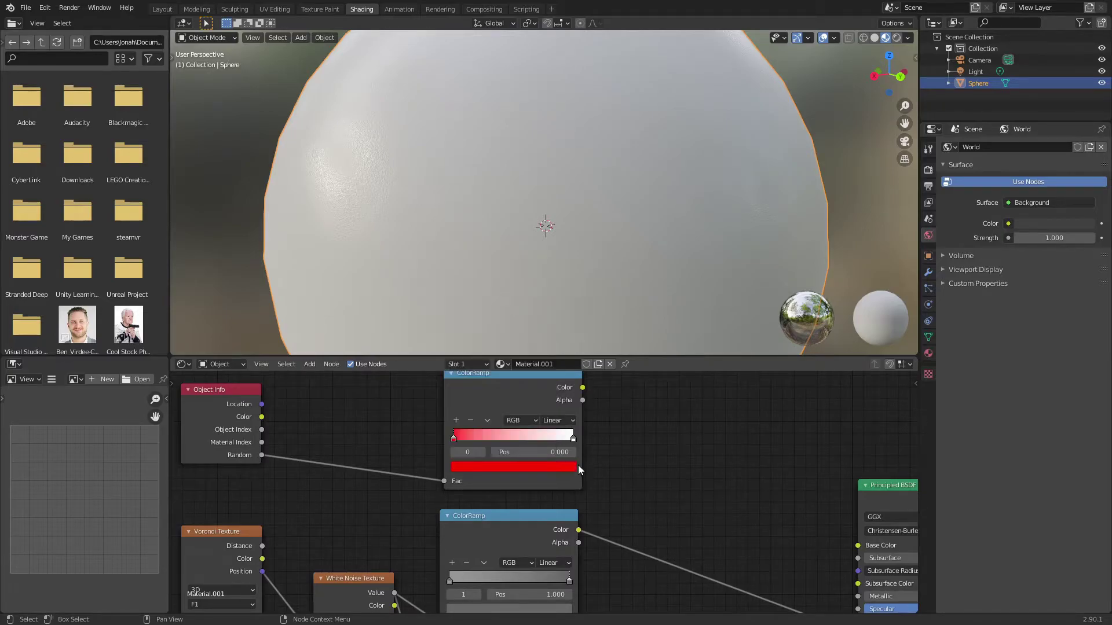
{"action": "left_click", "coordinate": [571, 439]}
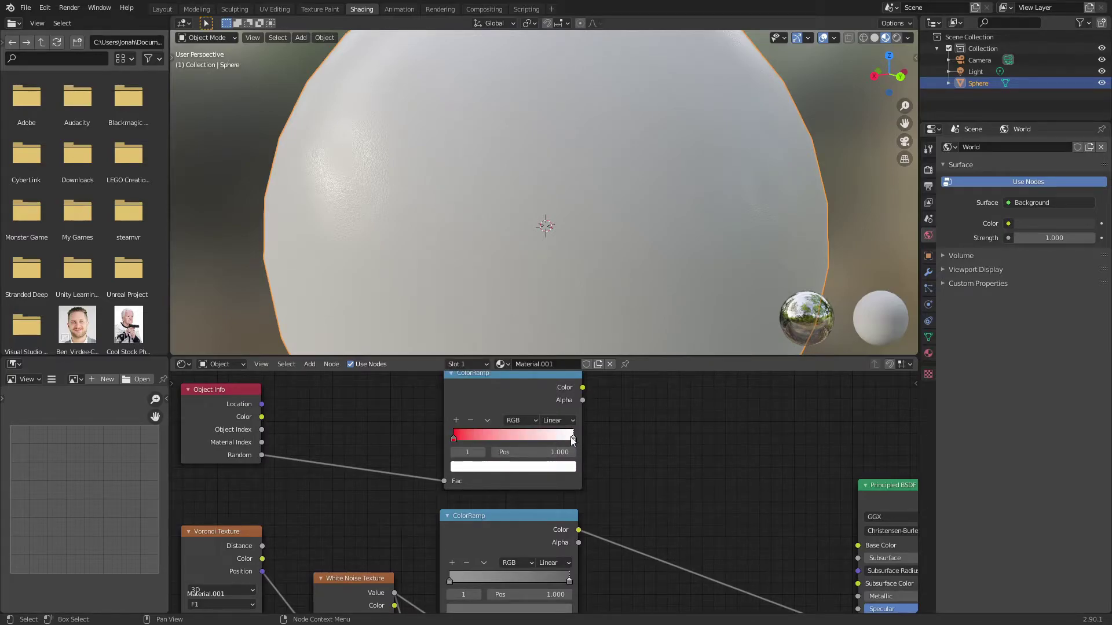
{"action": "left_click", "coordinate": [454, 436]}
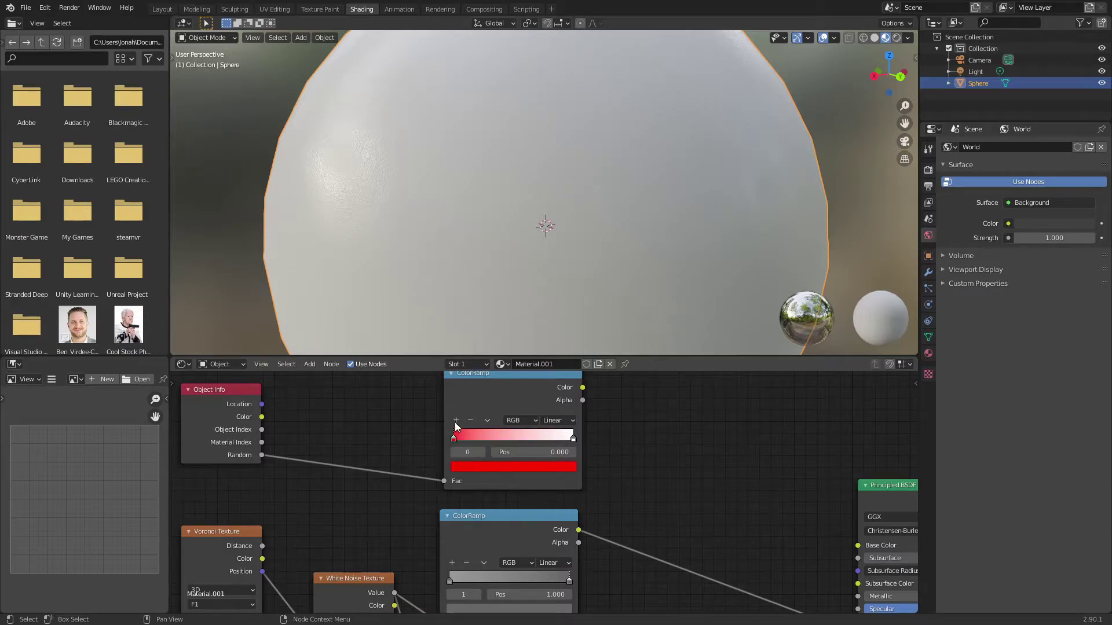
Add a middle stop at 0.5 and colour it gold (H 0.114, S 1, V 0.8).
{"action": "left_click", "coordinate": [574, 439]}
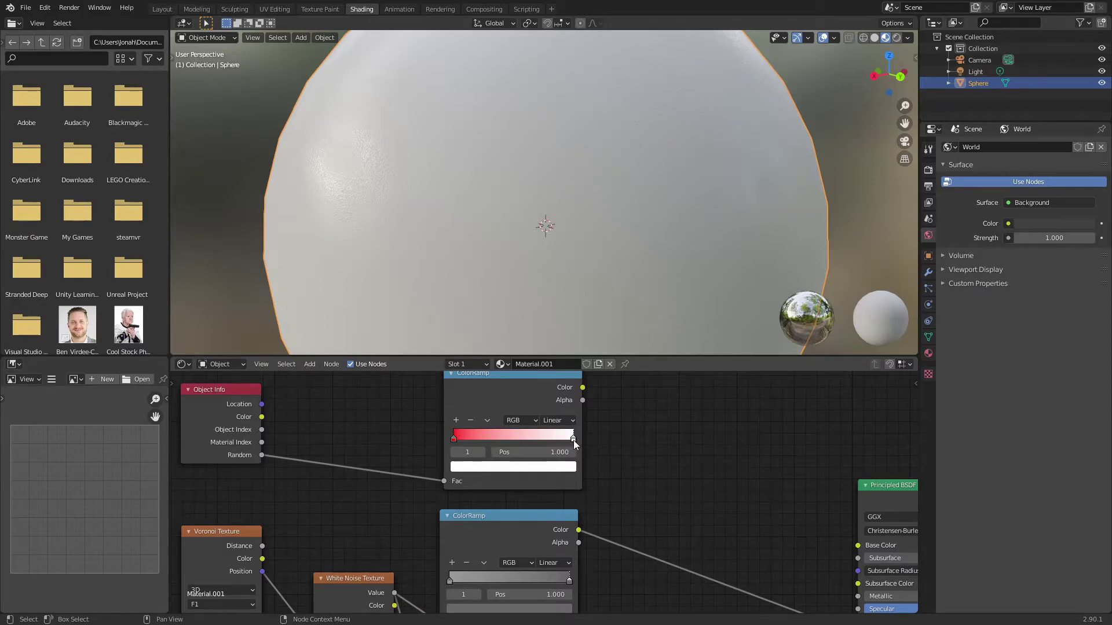
{"action": "left_click", "coordinate": [456, 421]}
{"action": "left_click", "coordinate": [502, 467]}
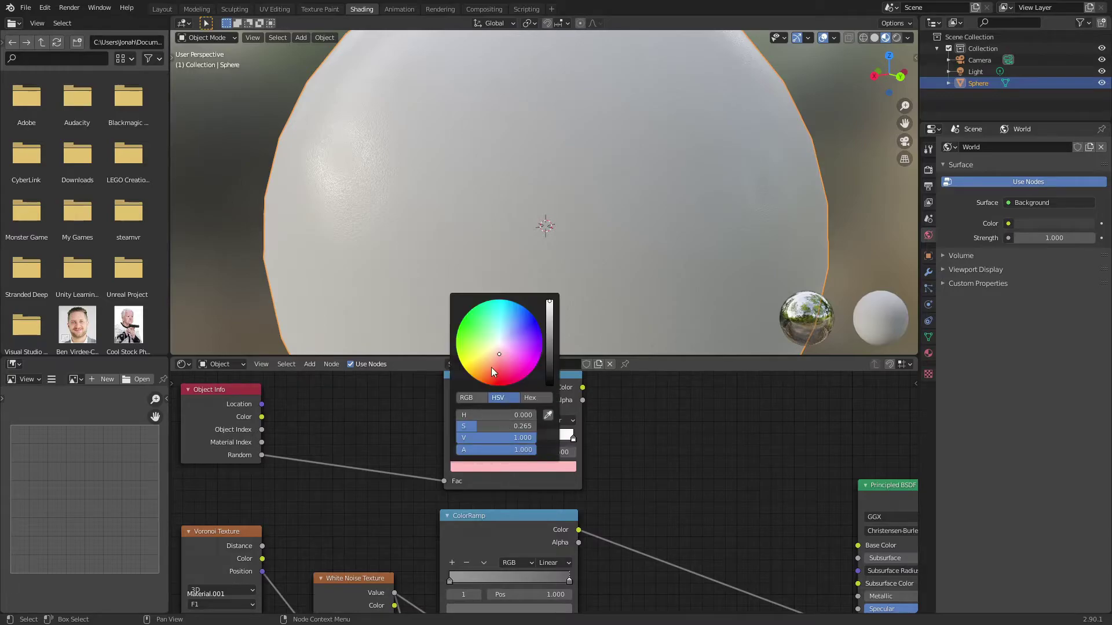
{"action": "left_click_drag", "start_coordinate": [491, 368], "coordinate": [475, 379]}
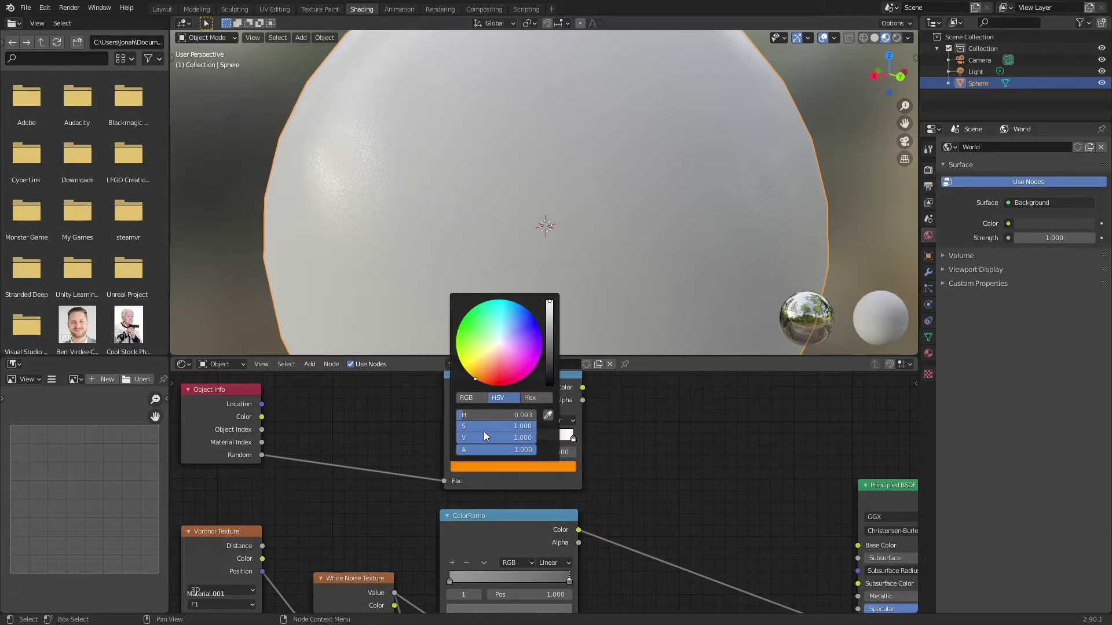
{"action": "left_click_drag", "start_coordinate": [484, 436], "coordinate": [468, 436], "text": "ctrl"}
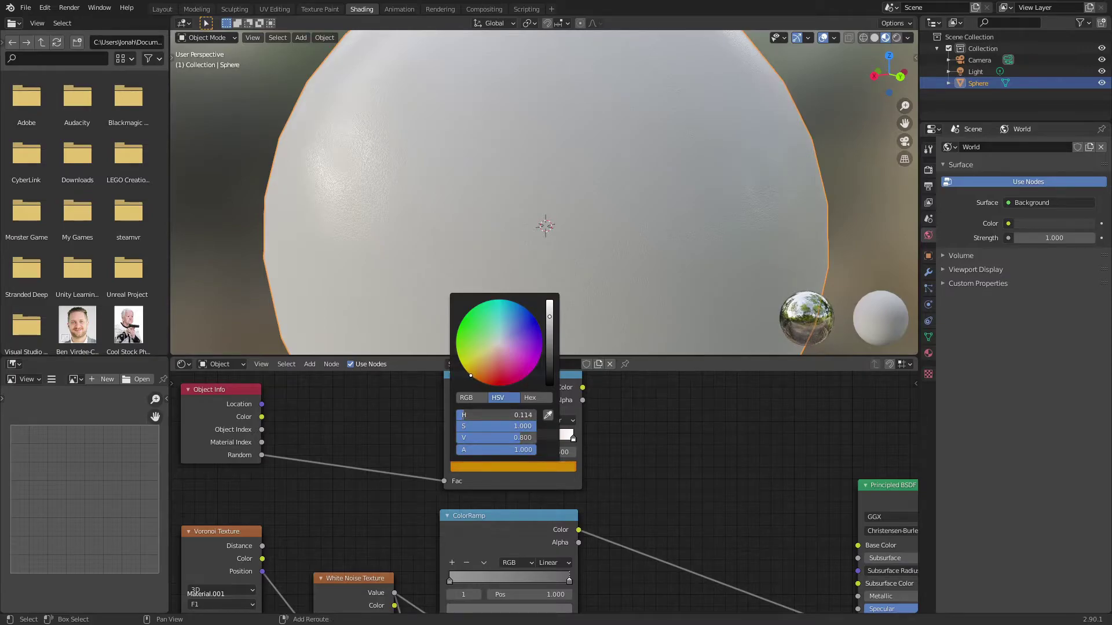
{"action": "scroll", "coordinate": [544, 494], "scroll_direction": "up", "scroll_amount": 2}
Set the ramp to Constant interpolation with stops at 0.333 and 0.666.
{"action": "left_click", "coordinate": [564, 393]}
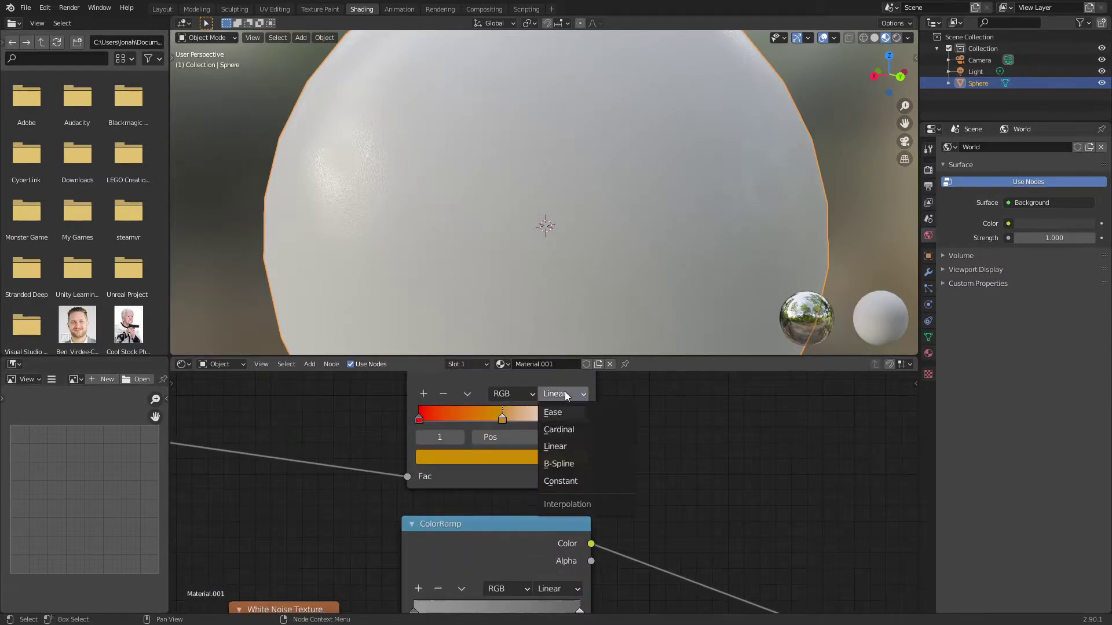
{"action": "left_click", "coordinate": [571, 482]}
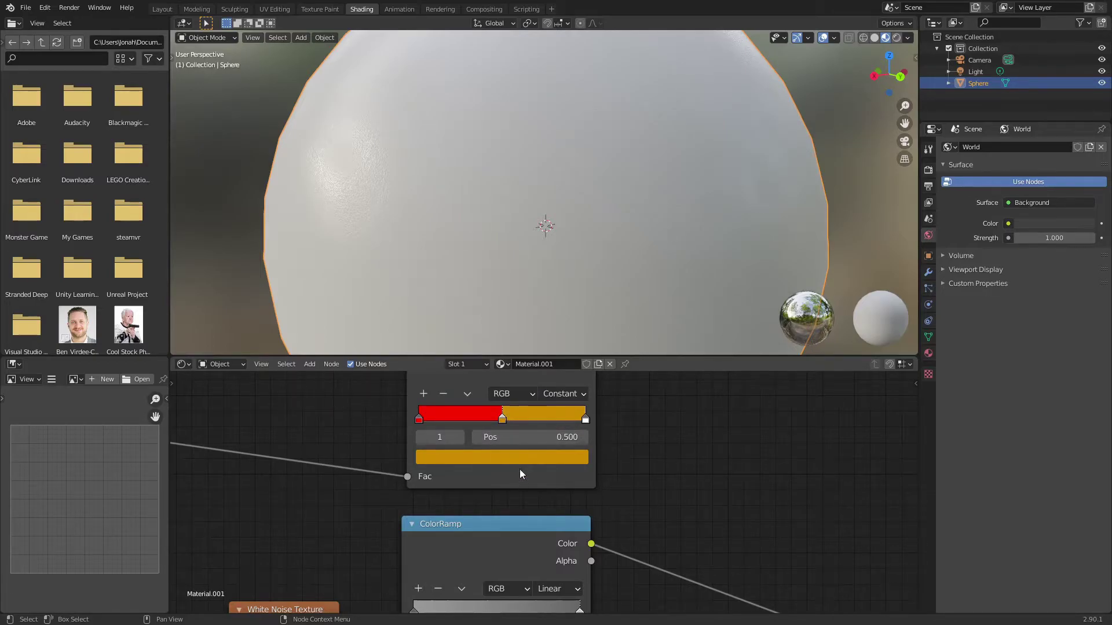
{"action": "left_click", "coordinate": [540, 437]}
{"action": "type", "text": "0.333"}
{"action": "key", "text": "Return"}
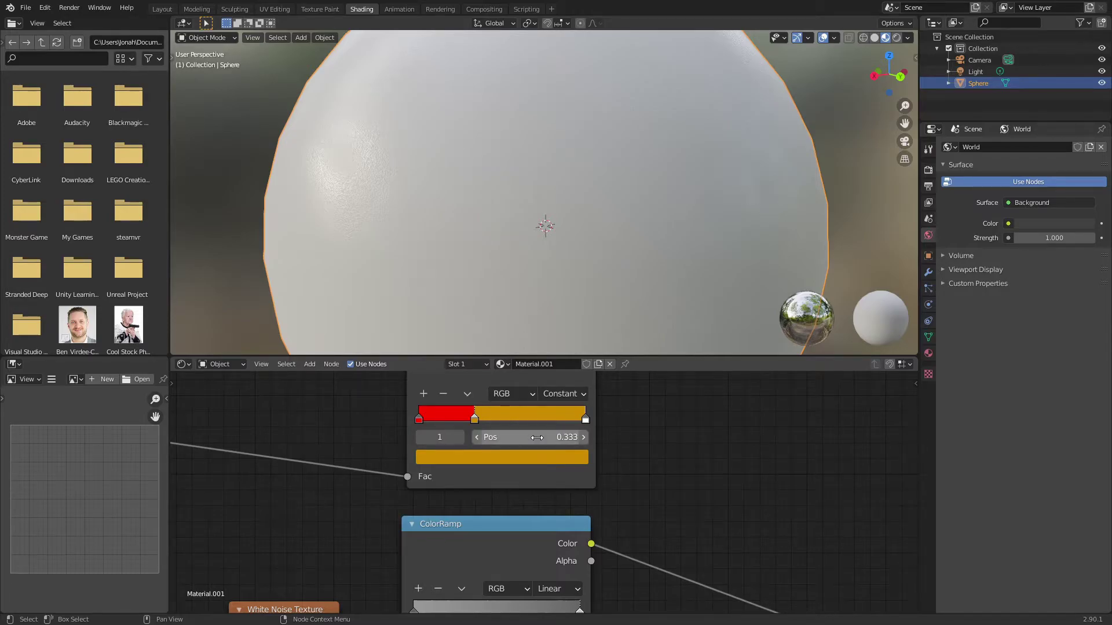
{"action": "left_click", "coordinate": [584, 420]}
{"action": "left_click", "coordinate": [545, 436]}
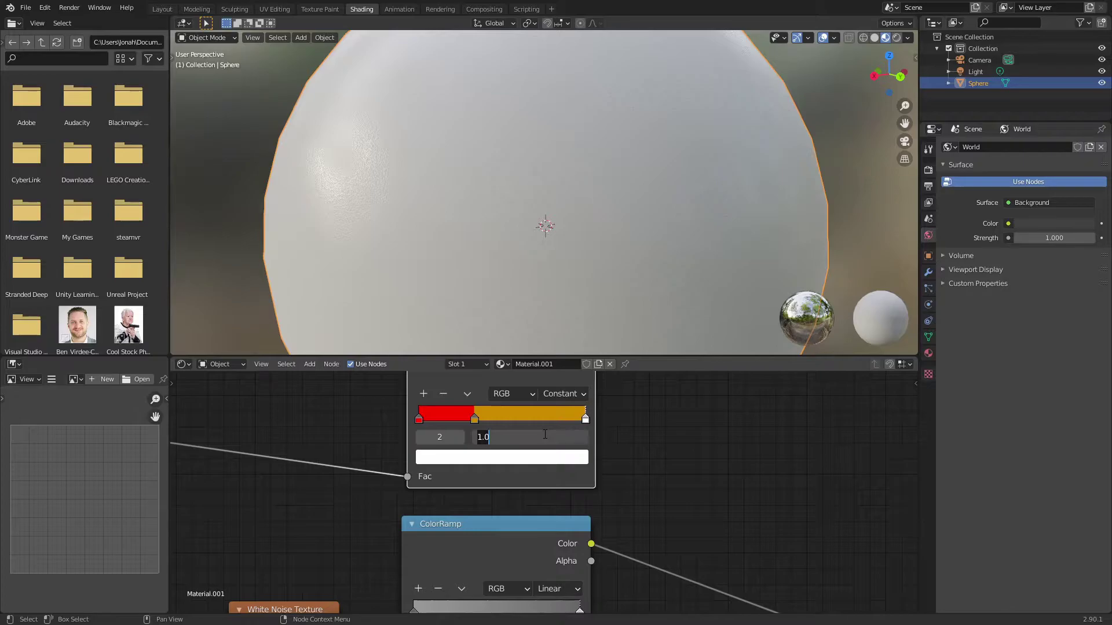
{"action": "type", "text": "0.666"}
{"action": "key", "text": "Return"}
Connect the red-gold-white ramp's Color to the Principled BSDF Base Color.
{"action": "scroll", "coordinate": [698, 444], "scroll_direction": "down", "scroll_amount": 2}
{"action": "middle_click_drag", "start_coordinate": [698, 444], "coordinate": [567, 431]}
{"action": "left_click_drag", "start_coordinate": [449, 383], "coordinate": [705, 528]}
{"action": "scroll", "coordinate": [544, 449], "scroll_direction": "down", "scroll_amount": 2}
{"action": "middle_click_drag", "start_coordinate": [403, 372], "coordinate": [450, 444]}
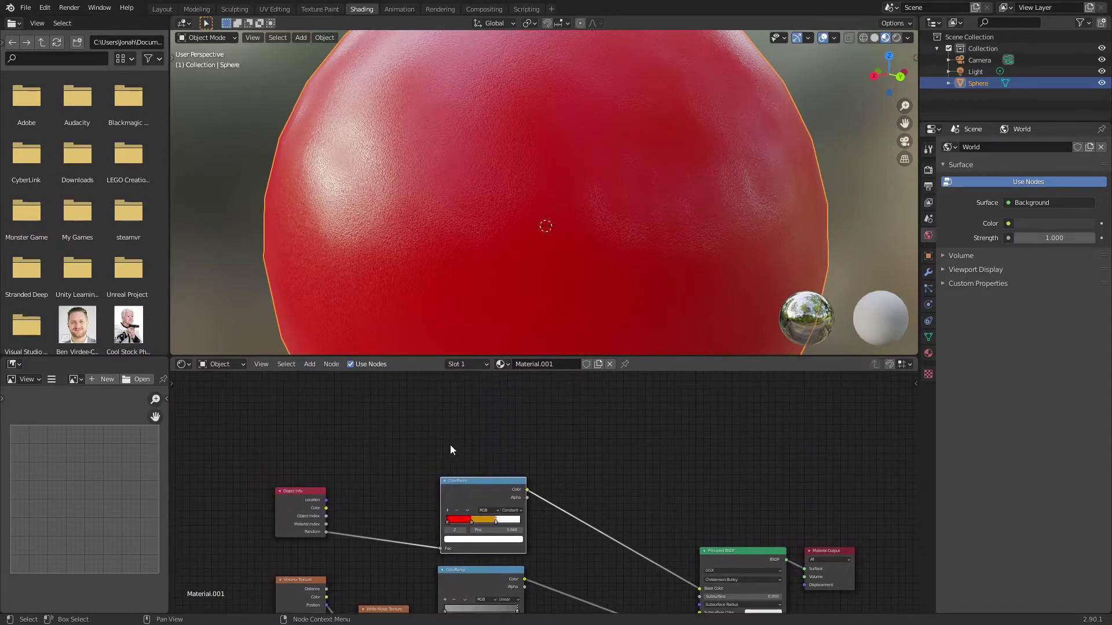
{"action": "key", "text": "shift+a"}
{"action": "left_click", "coordinate": [476, 430]}
Place a fourth ColorRamp above the others and shift the Voronoi and White Noise nodes left.
{"action": "type", "text": "color ramp"}
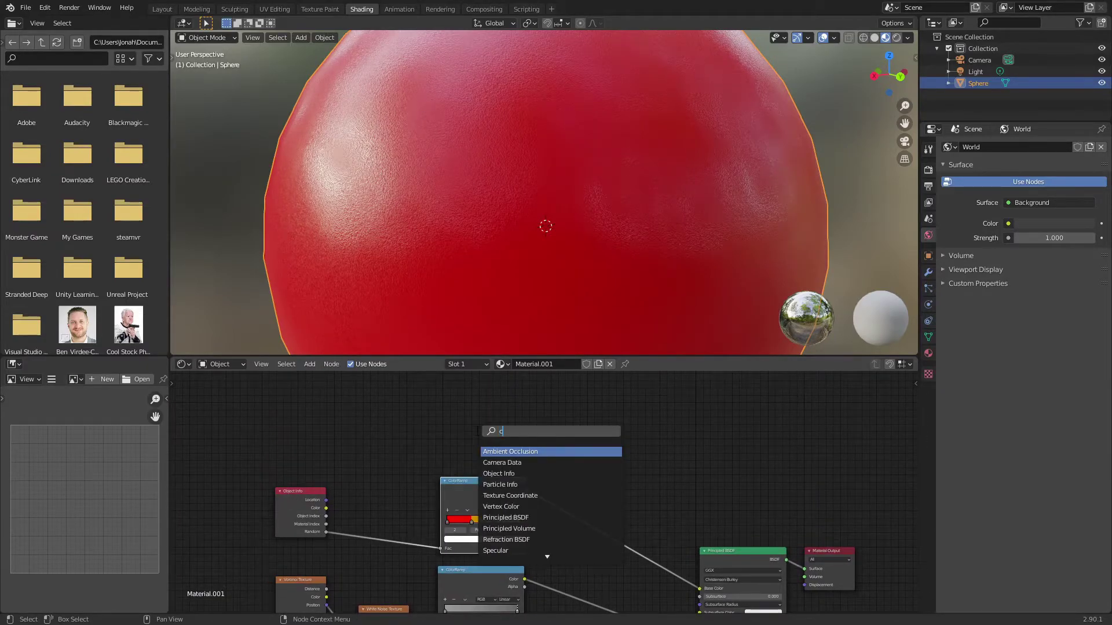
{"action": "key", "text": "Return"}
{"action": "left_click", "coordinate": [466, 421]}
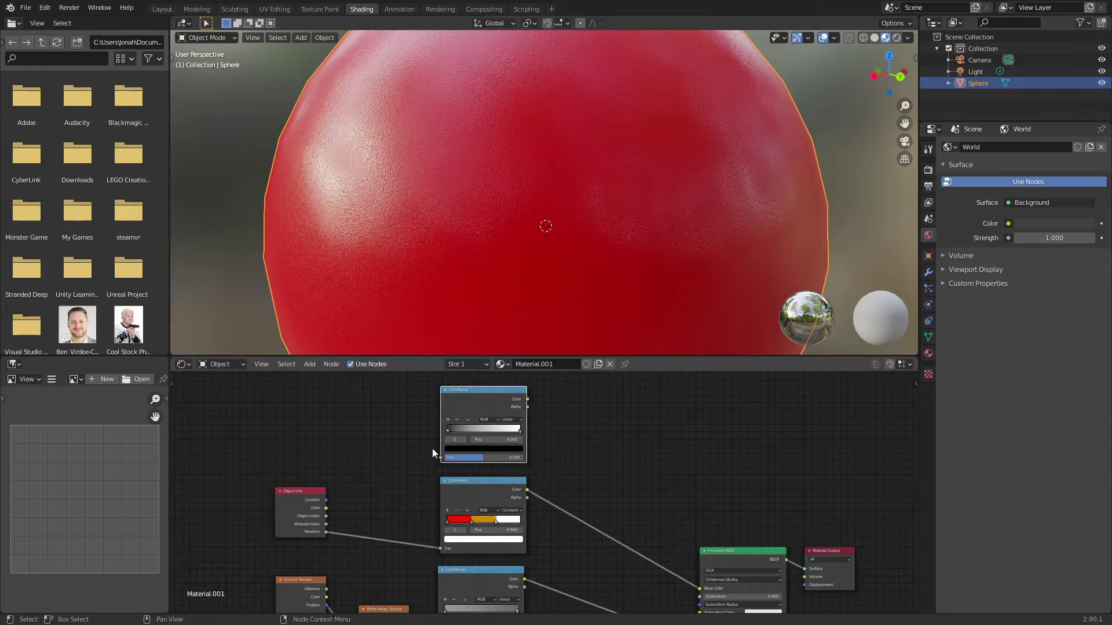
{"action": "middle_click_drag", "start_coordinate": [274, 571], "coordinate": [464, 492]}
{"action": "left_click_drag", "start_coordinate": [475, 509], "coordinate": [382, 514]}
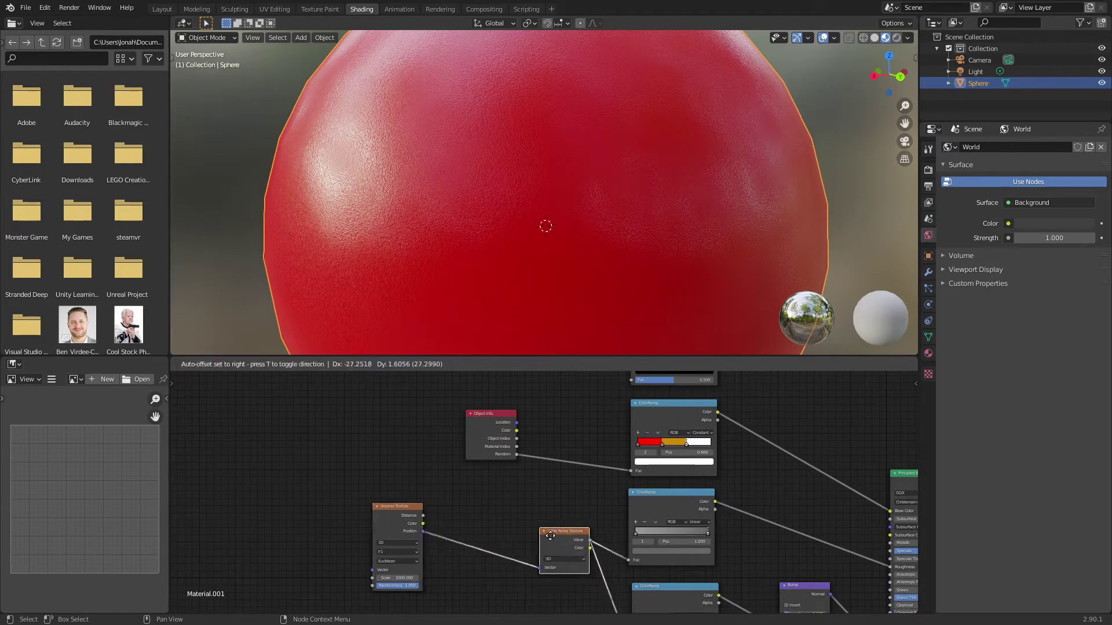
{"action": "left_click_drag", "start_coordinate": [550, 536], "coordinate": [577, 413]}
{"action": "scroll", "coordinate": [476, 549], "scroll_direction": "down", "scroll_amount": 2}
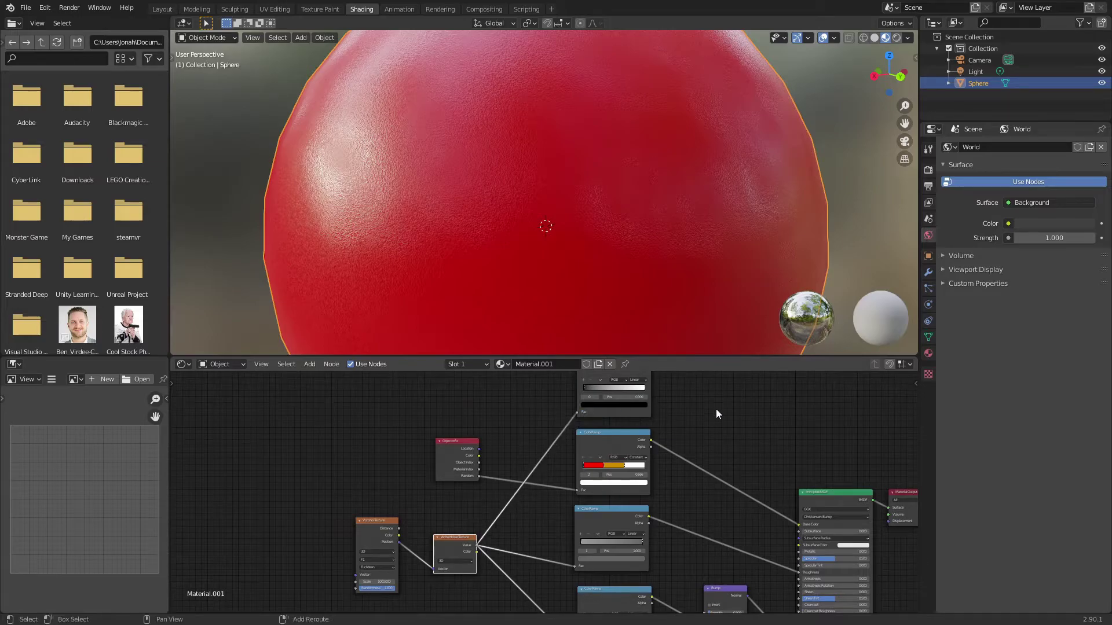
Add a MixRGB node set to Darken and insert it into the ColorRamp-to-Base Color link.
{"action": "key", "text": "shift+a"}
{"action": "type", "text": "mix"}
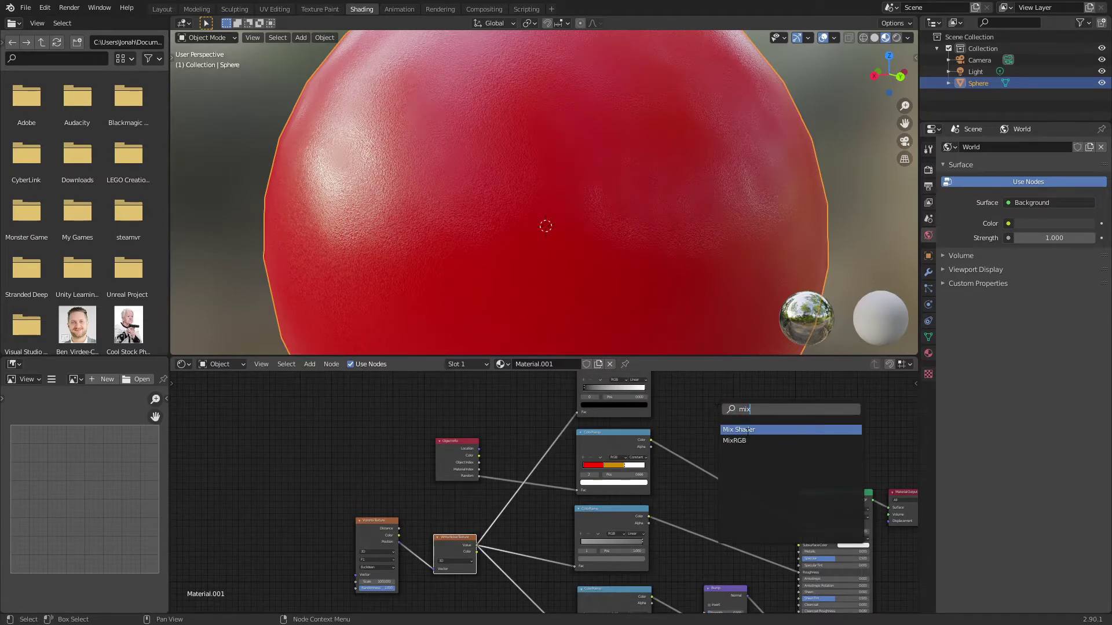
{"action": "left_click", "coordinate": [734, 440]}
{"action": "scroll", "coordinate": [592, 425], "scroll_direction": "up", "scroll_amount": 3}
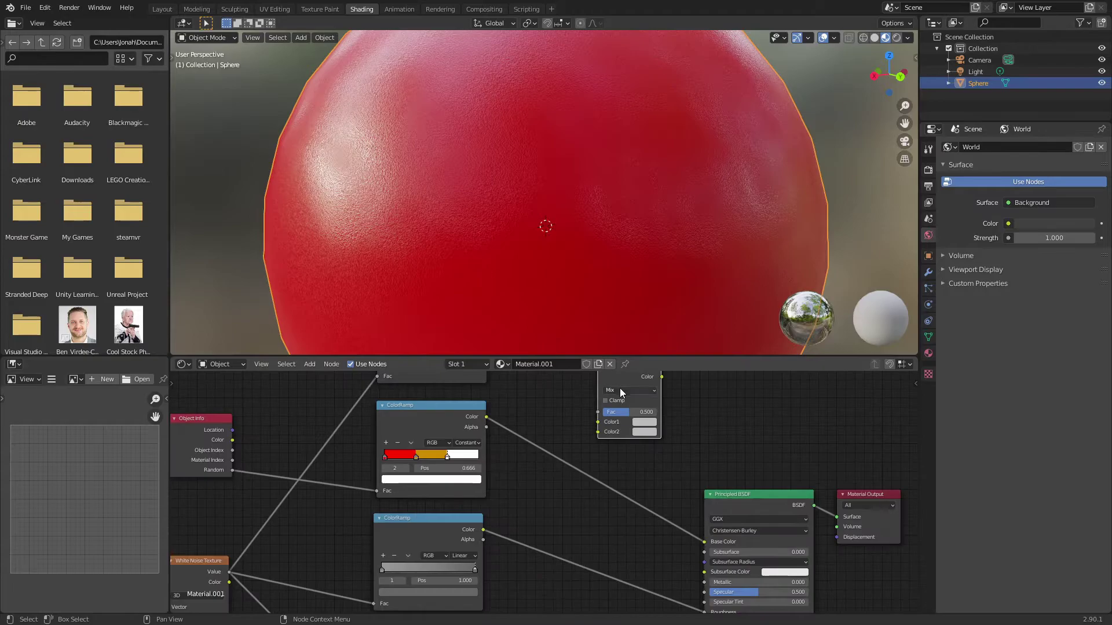
{"action": "left_click", "coordinate": [620, 388]}
{"action": "left_click", "coordinate": [619, 418]}
{"action": "left_click_drag", "start_coordinate": [619, 380], "coordinate": [626, 452]}
{"action": "left_click_drag", "start_coordinate": [413, 417], "coordinate": [567, 547]}
Connect the new ColorRamp to Darken's Color2 and slide the top ramp's left stop to 0.450.
{"action": "scroll", "coordinate": [464, 428], "scroll_direction": "down", "scroll_amount": 2}
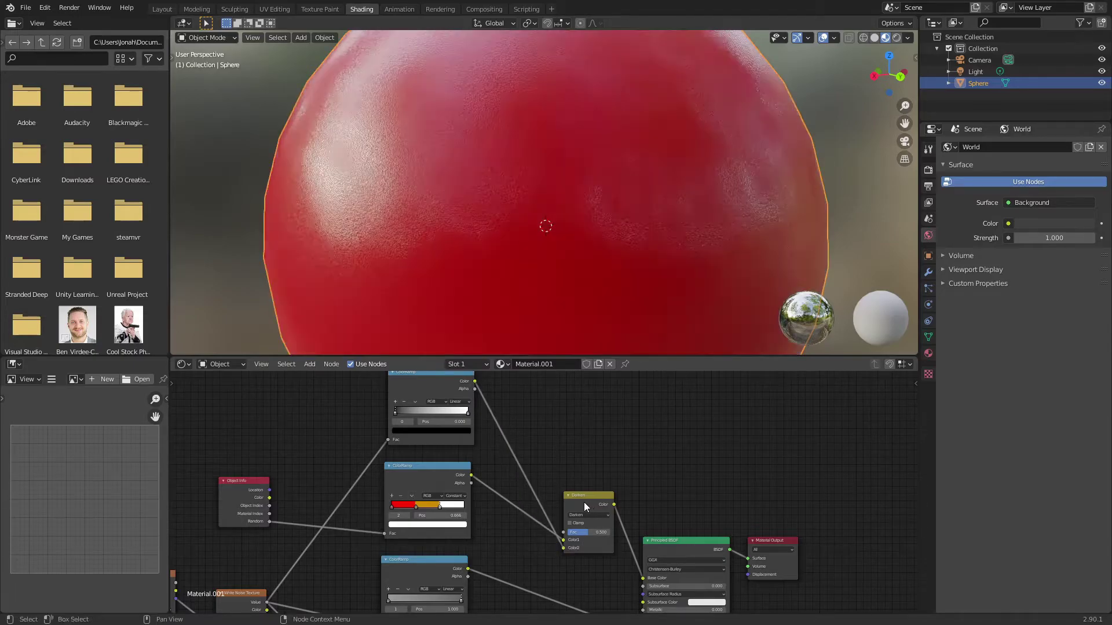
{"action": "left_click_drag", "start_coordinate": [583, 502], "coordinate": [560, 506]}
{"action": "middle_click_drag", "start_coordinate": [567, 259], "coordinate": [565, 248], "text": "shift"}
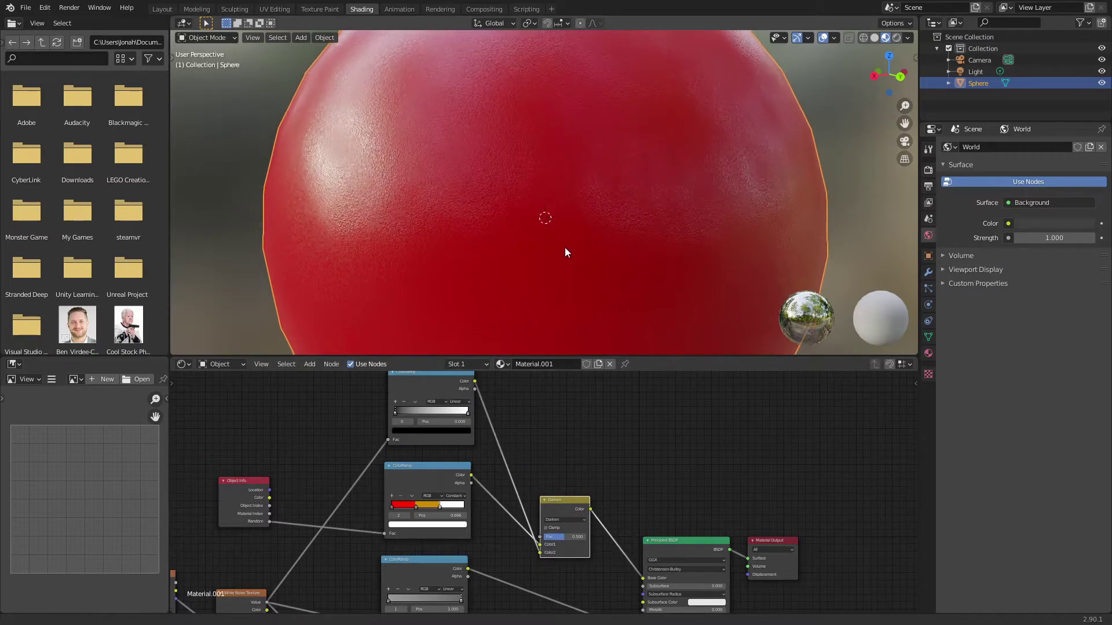
{"action": "left_click_drag", "start_coordinate": [396, 412], "coordinate": [240, 405]}
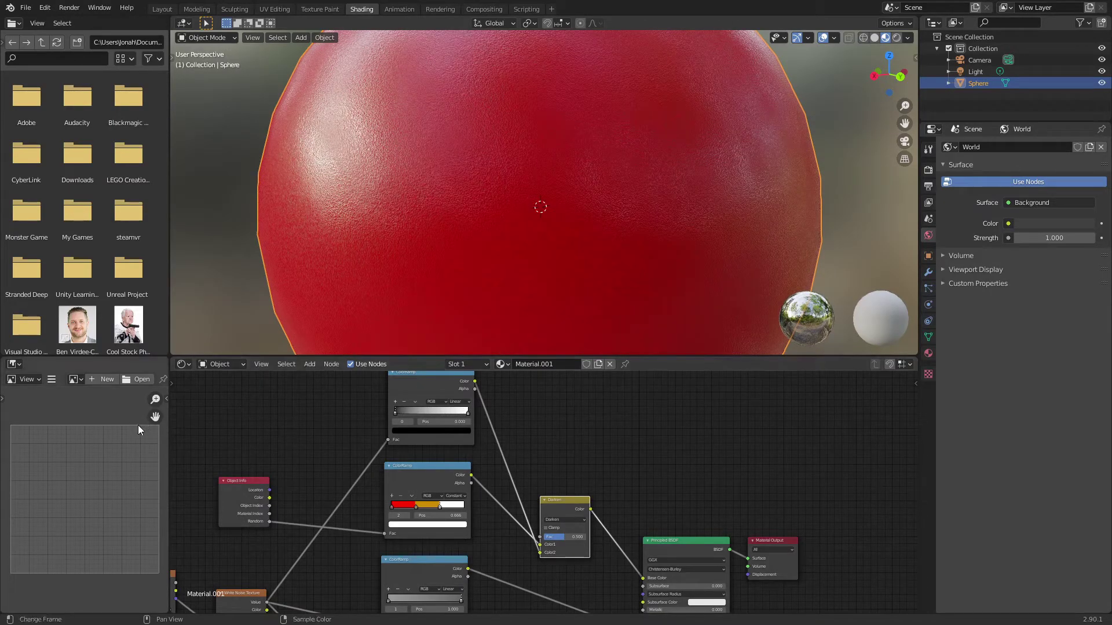
{"action": "scroll", "coordinate": [371, 545], "scroll_direction": "down", "scroll_amount": 1}
{"action": "middle_click_drag", "start_coordinate": [371, 544], "coordinate": [372, 480]}
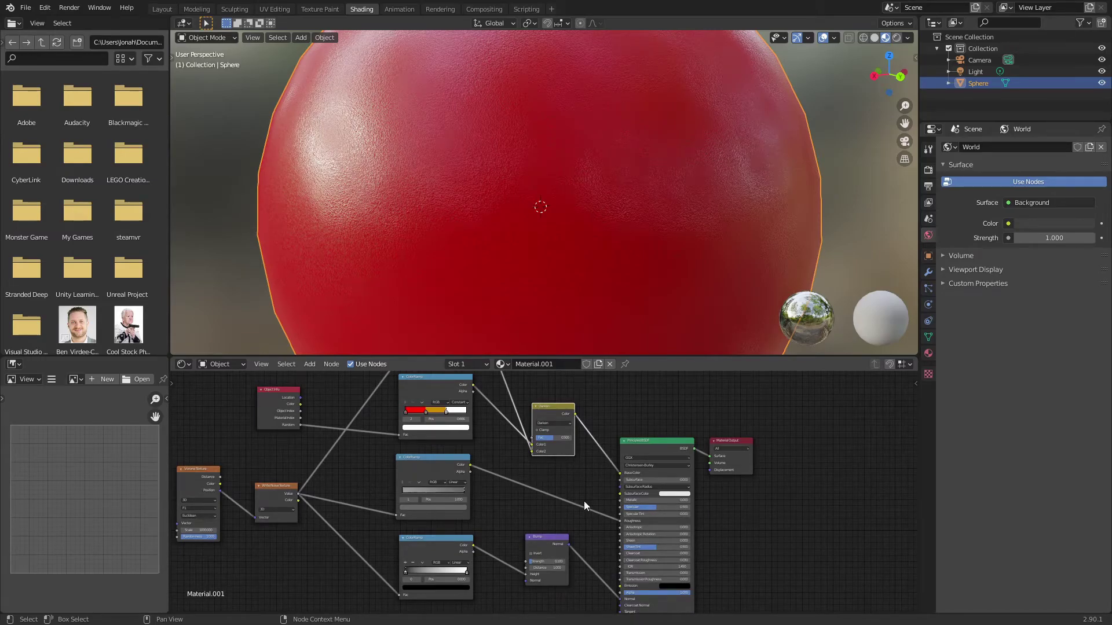
{"action": "middle_click_drag", "start_coordinate": [551, 457], "coordinate": [513, 524]}
{"action": "scroll", "coordinate": [516, 311], "scroll_direction": "up", "scroll_amount": 4}
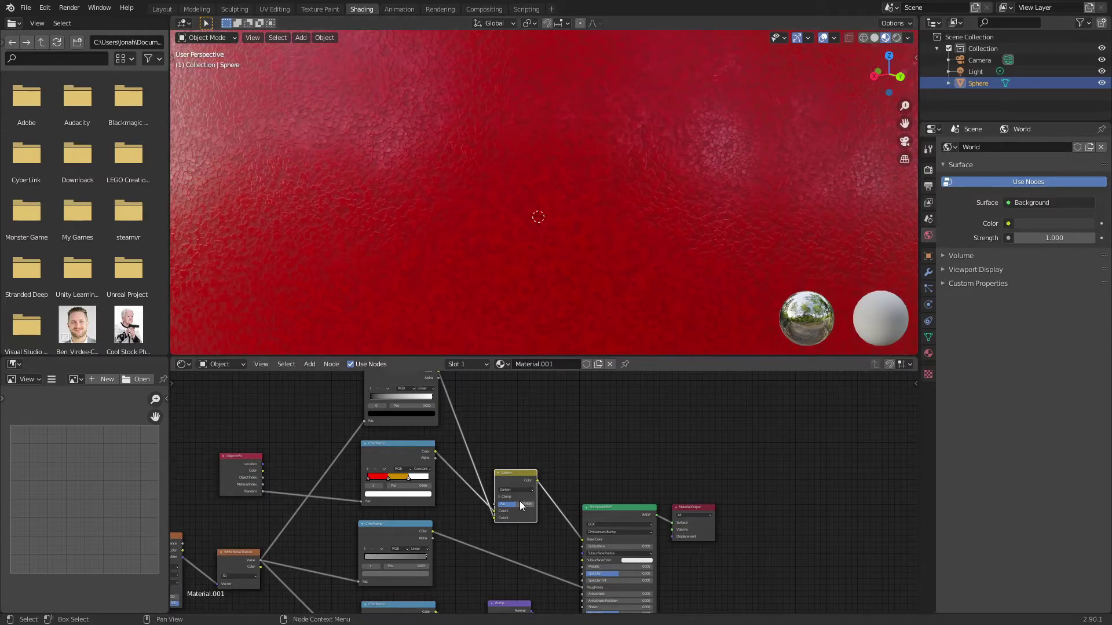
{"action": "left_click_drag", "start_coordinate": [519, 501], "coordinate": [544, 502]}
{"action": "scroll", "coordinate": [512, 270], "scroll_direction": "down", "scroll_amount": 4}
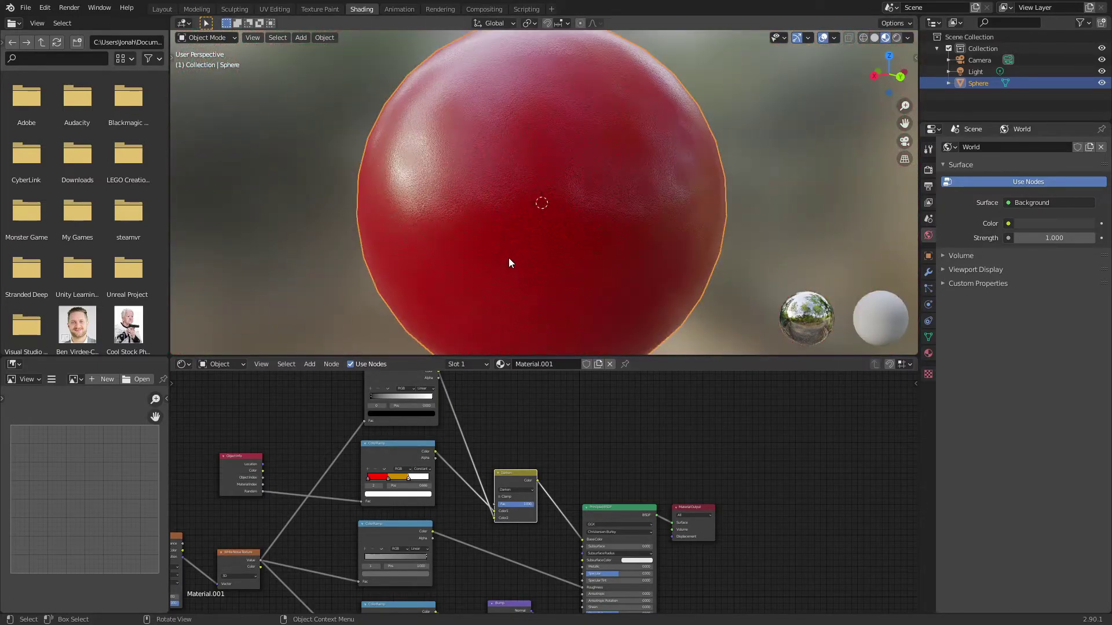
{"action": "scroll", "coordinate": [497, 248], "scroll_direction": "up", "scroll_amount": 5}
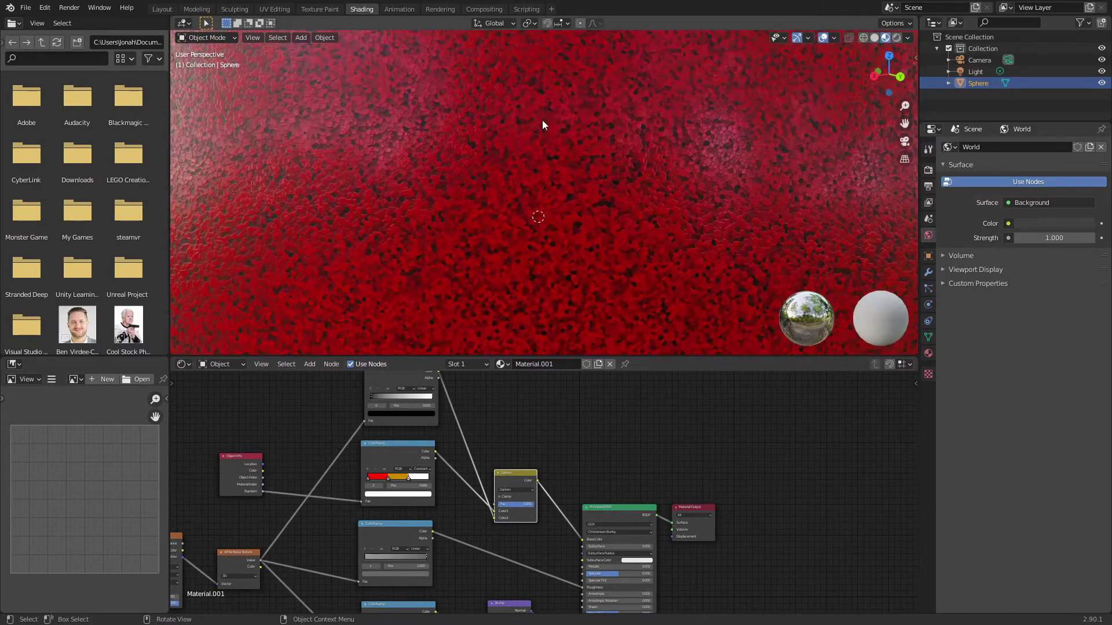
{"action": "scroll", "coordinate": [536, 487], "scroll_direction": "up", "scroll_amount": 3}
{"action": "scroll", "coordinate": [550, 252], "scroll_direction": "down", "scroll_amount": 3}
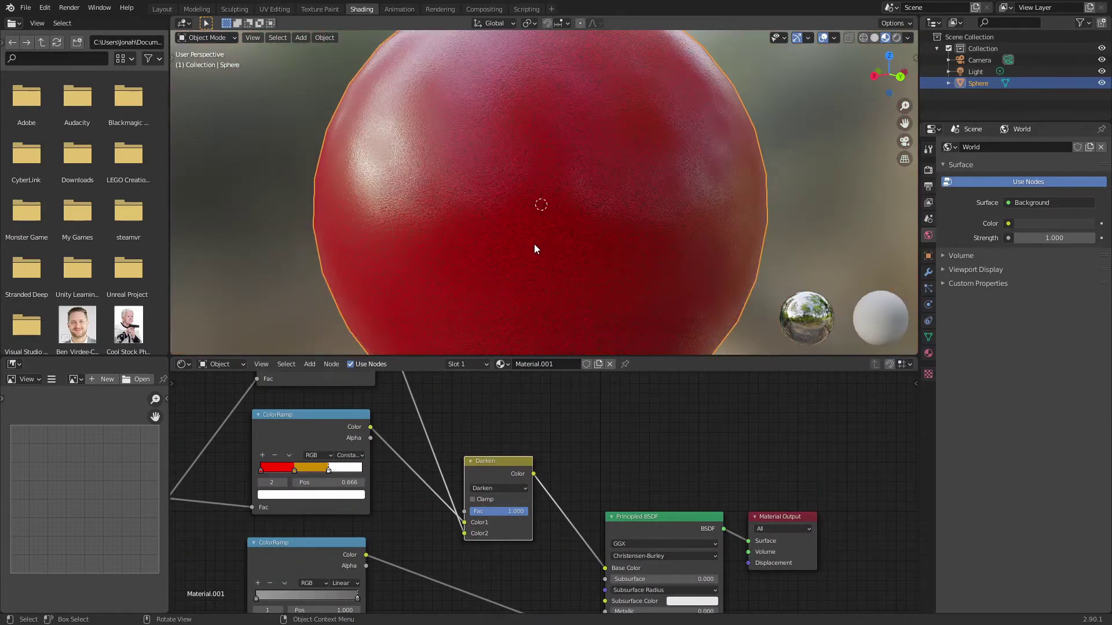
{"action": "scroll", "coordinate": [535, 249], "scroll_direction": "up", "scroll_amount": 3}
{"action": "left_click_drag", "start_coordinate": [507, 511], "coordinate": [487, 512]}
{"action": "scroll", "coordinate": [478, 273], "scroll_direction": "down", "scroll_amount": 5}
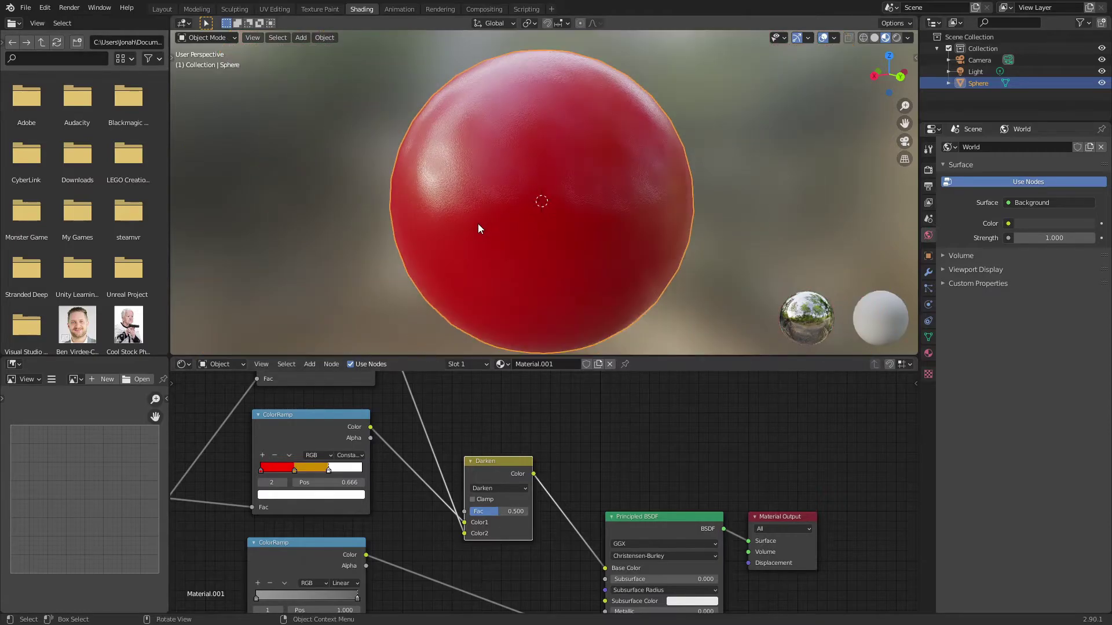
{"action": "middle_click_drag", "start_coordinate": [478, 223], "coordinate": [428, 281]}
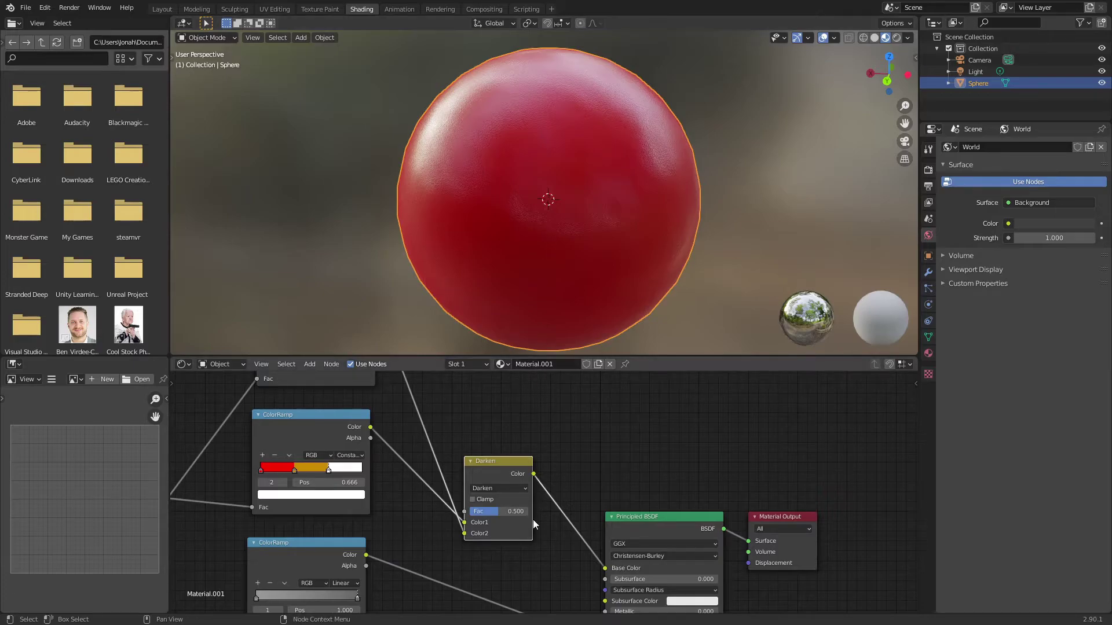
{"action": "middle_click_drag", "start_coordinate": [544, 511], "coordinate": [489, 409]}
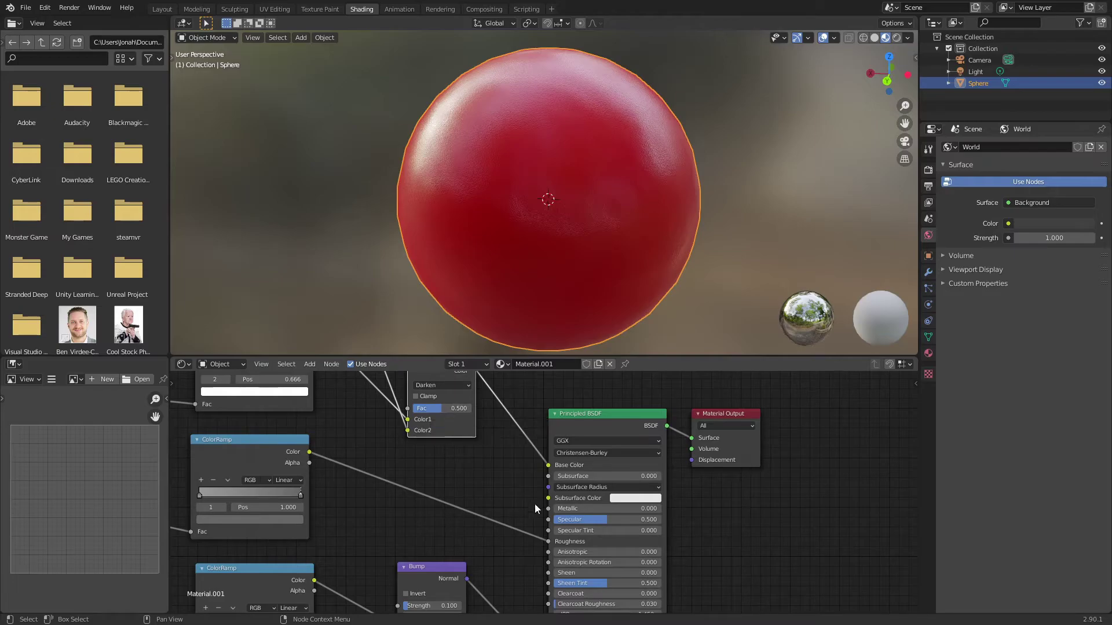
Set the Principled BSDF Metallic to 1.000 and orbit around the shiny red sphere.
{"action": "left_click_drag", "start_coordinate": [573, 508], "coordinate": [660, 507]}
{"action": "middle_click_drag", "start_coordinate": [425, 300], "coordinate": [300, 236]}
{"action": "scroll", "coordinate": [498, 219], "scroll_direction": "down", "scroll_amount": 7}
{"action": "scroll", "coordinate": [453, 235], "scroll_direction": "up", "scroll_amount": 8}
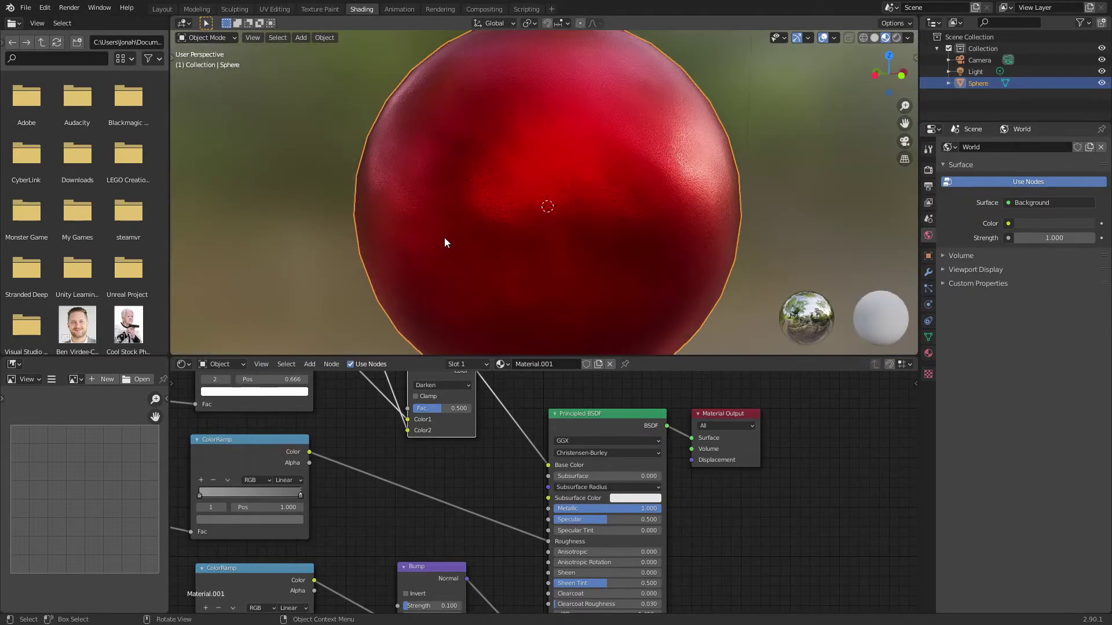
{"action": "middle_click_drag", "start_coordinate": [443, 237], "coordinate": [554, 242]}
{"action": "scroll", "coordinate": [555, 242], "scroll_direction": "down", "scroll_amount": 4}
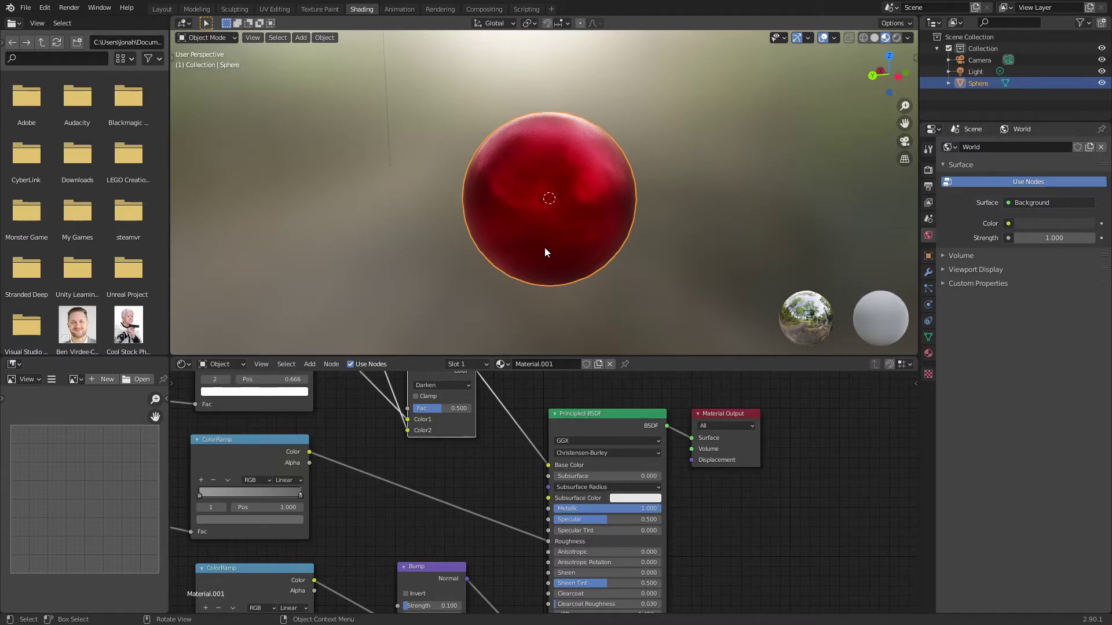
{"action": "scroll", "coordinate": [373, 234], "scroll_direction": "down", "scroll_amount": 3}
{"action": "middle_click_drag", "start_coordinate": [373, 233], "coordinate": [586, 207]}
{"action": "scroll", "coordinate": [422, 233], "scroll_direction": "down", "scroll_amount": 3}
Duplicate the sphere four times, placing copies to the right, upper left and centre.
{"action": "key", "text": "shift+d"}
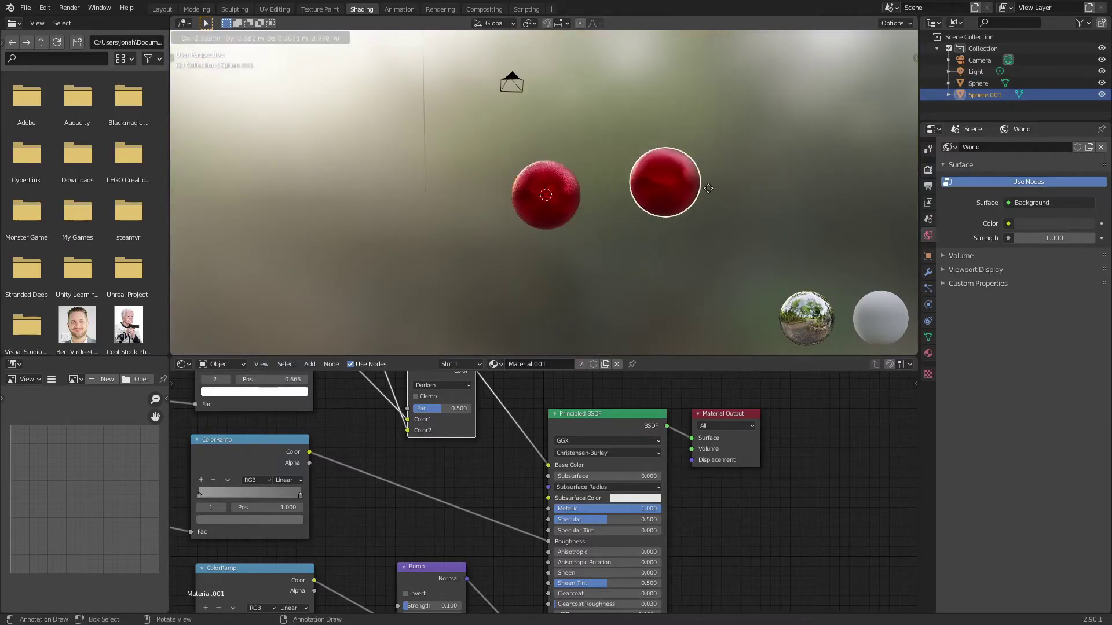
{"action": "left_click", "coordinate": [733, 208]}
{"action": "key", "text": "shift+d"}
{"action": "left_click", "coordinate": [714, 152]}
{"action": "key", "text": "shift+d"}
{"action": "left_click", "coordinate": [530, 172]}
{"action": "key", "text": "shift+d"}
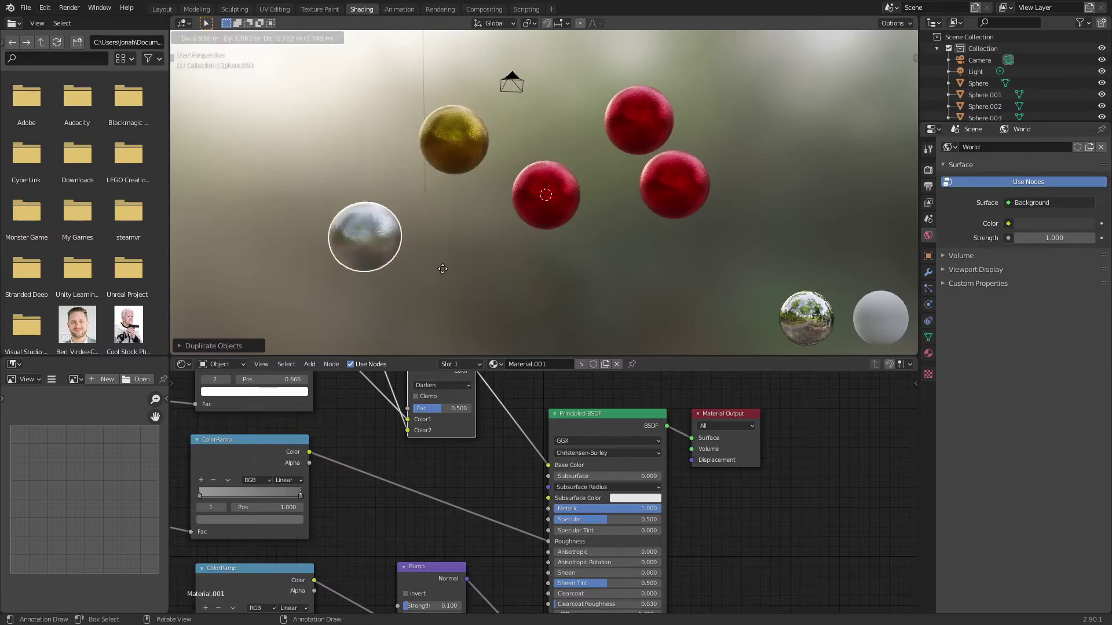
{"action": "left_click", "coordinate": [440, 261]}
Place four more sphere duplicates at the top, lower middle and right, then zoom out.
{"action": "key", "text": "shift+d"}
{"action": "left_click", "coordinate": [377, 171]}
{"action": "key", "text": "shift+d"}
{"action": "left_click", "coordinate": [436, 96]}
{"action": "key", "text": "shift+d"}
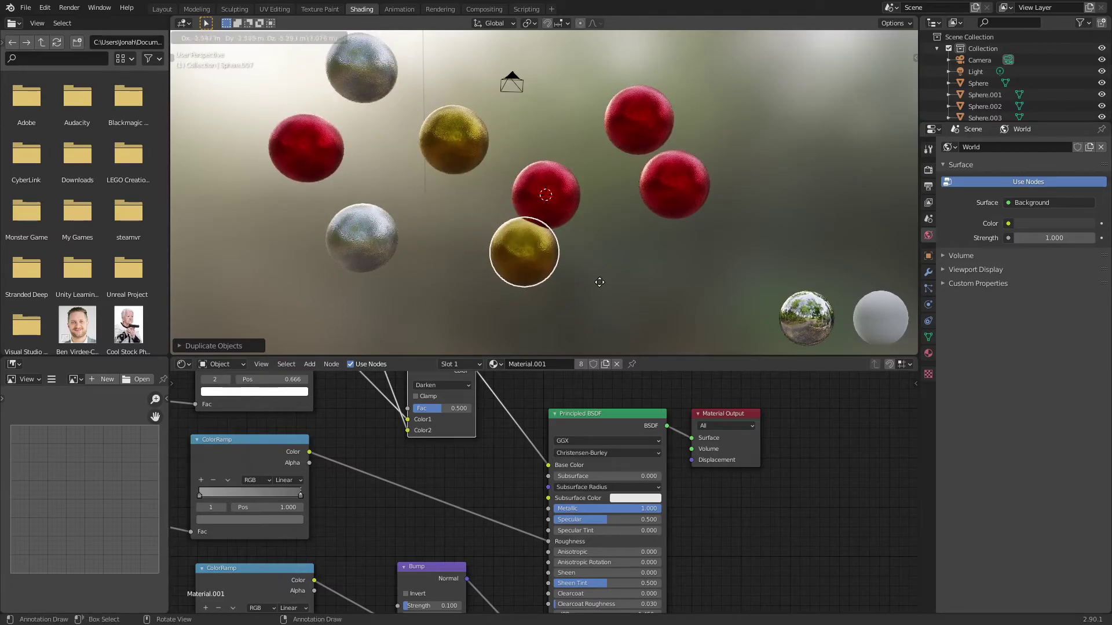
{"action": "left_click", "coordinate": [593, 324]}
{"action": "key", "text": "shift+d"}
{"action": "left_click", "coordinate": [773, 318]}
{"action": "scroll", "coordinate": [380, 220], "scroll_direction": "down", "scroll_amount": 3}
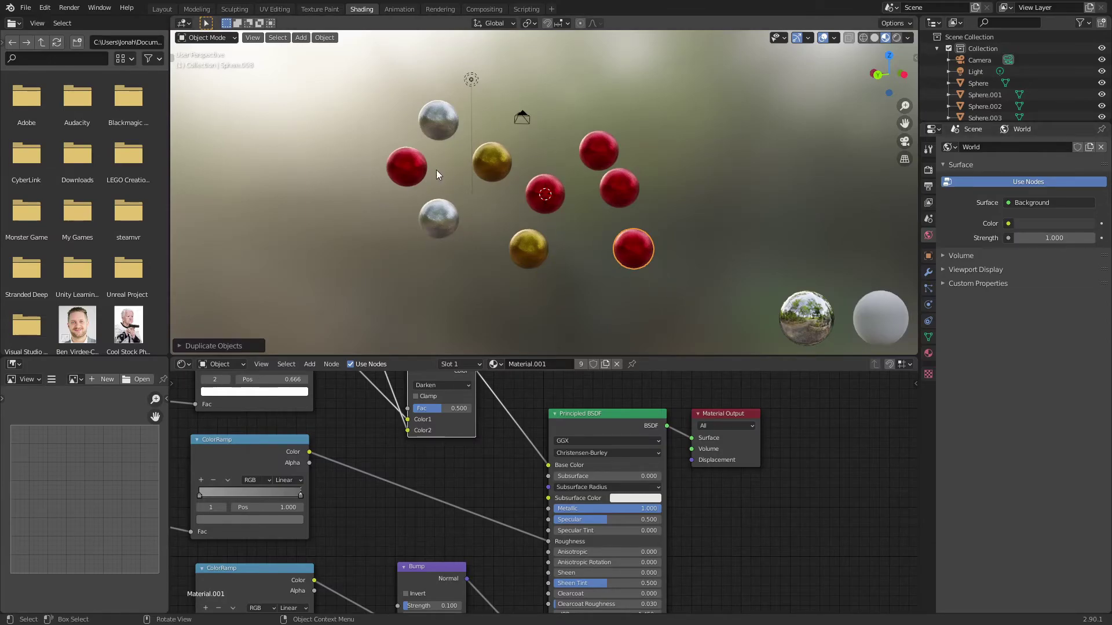
{"action": "middle_click_drag", "start_coordinate": [246, 374], "coordinate": [443, 461]}
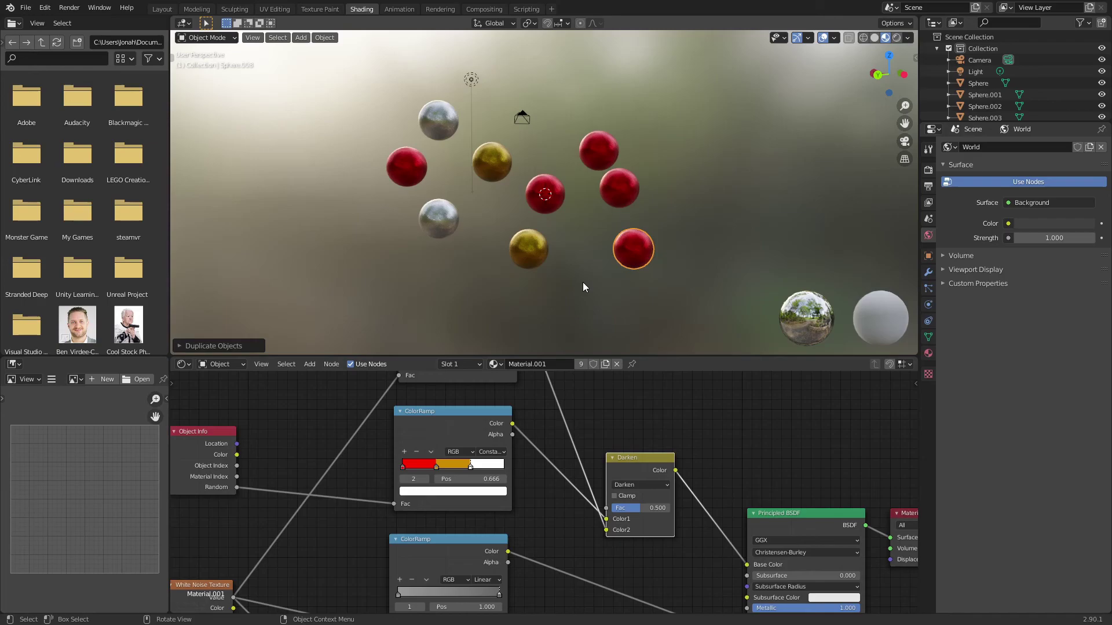
{"action": "scroll", "coordinate": [436, 260], "scroll_direction": "up", "scroll_amount": 4}
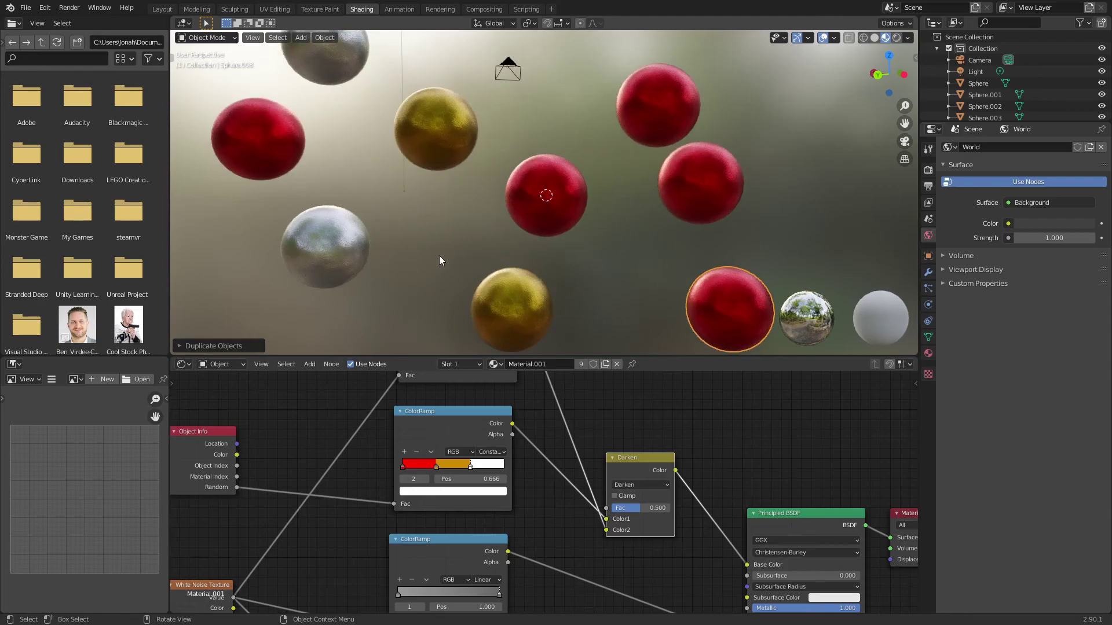
{"action": "scroll", "coordinate": [439, 257], "scroll_direction": "down", "scroll_amount": 2}
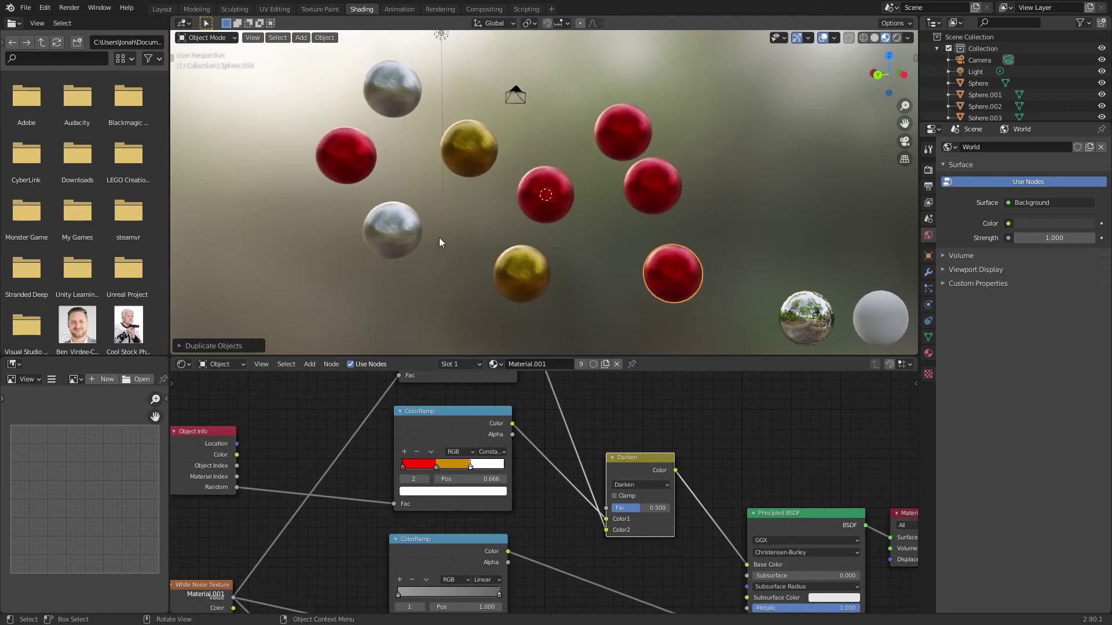